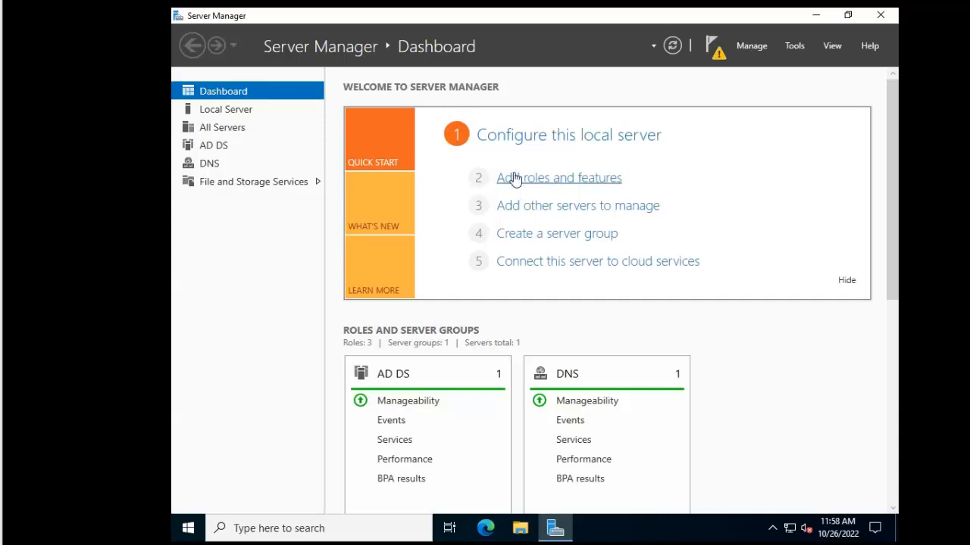
Start a role-based Add Roles and Features installation and advance to server selection
{"action": "left_click", "coordinate": [808, 52]}
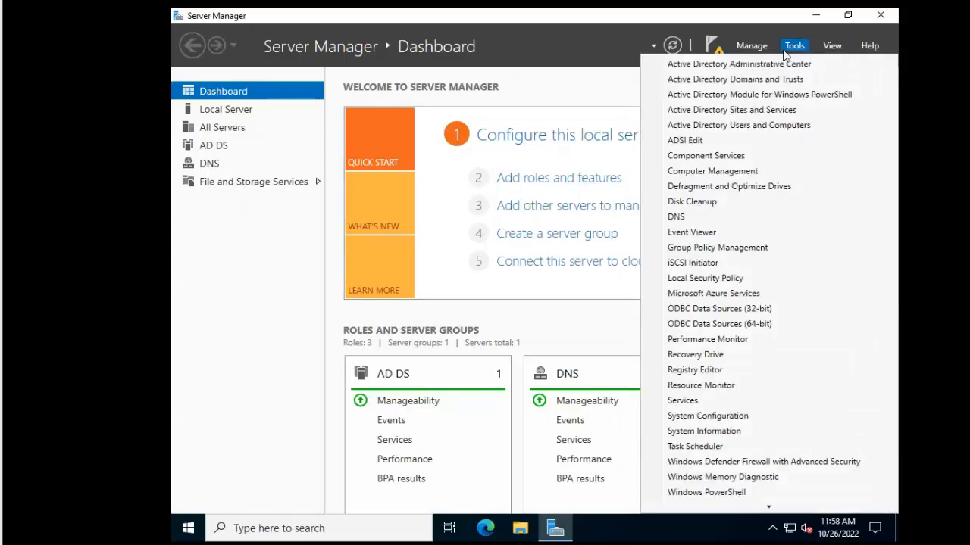
{"action": "left_click", "coordinate": [746, 48]}
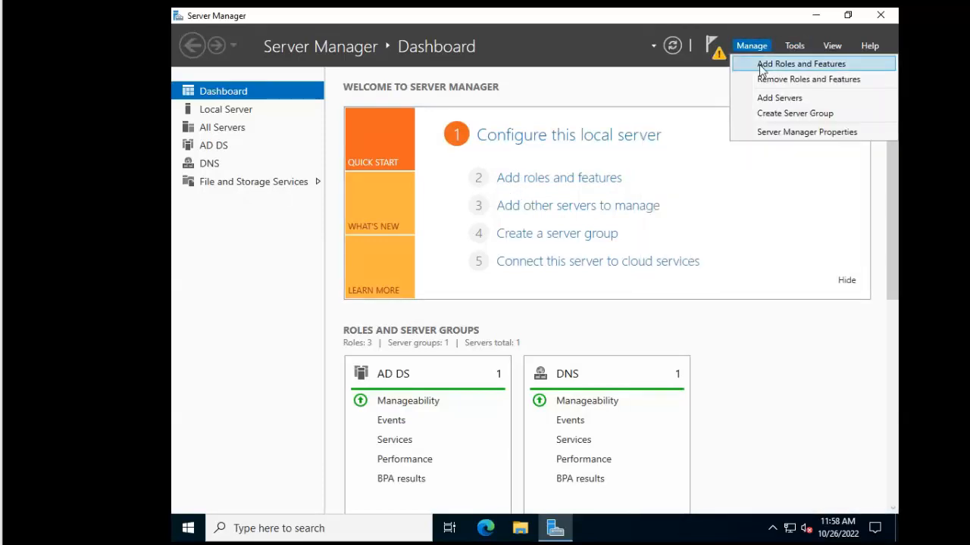
{"action": "left_click", "coordinate": [762, 67]}
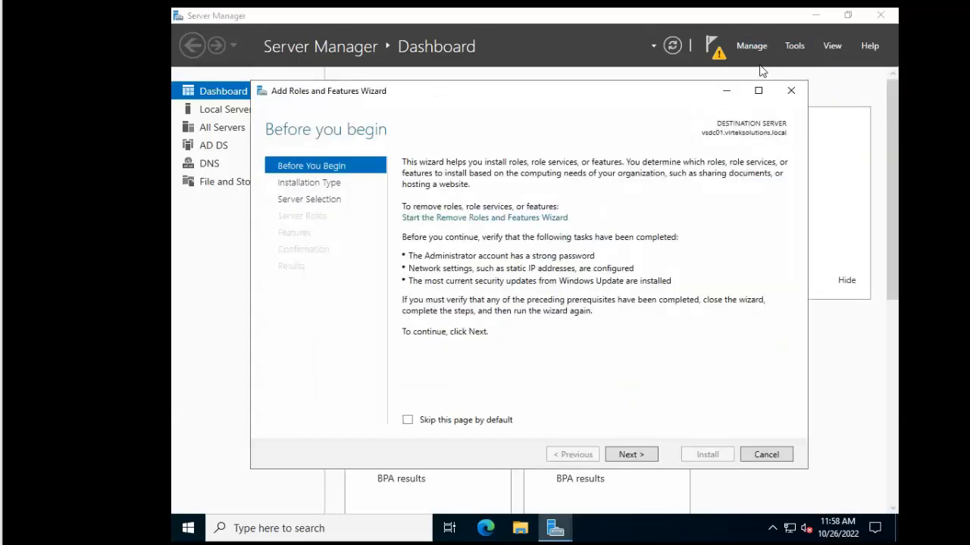
{"action": "left_click", "coordinate": [632, 456]}
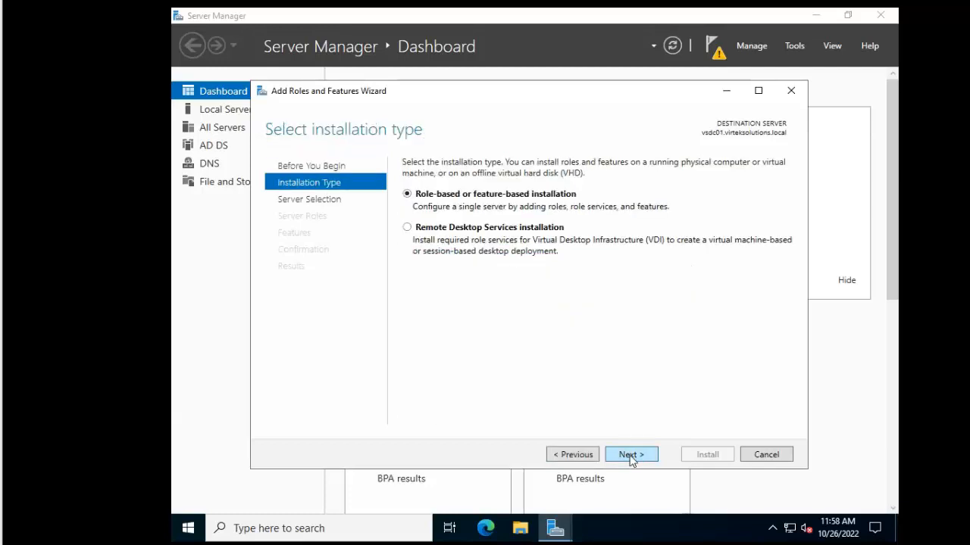
{"action": "left_click", "coordinate": [632, 457]}
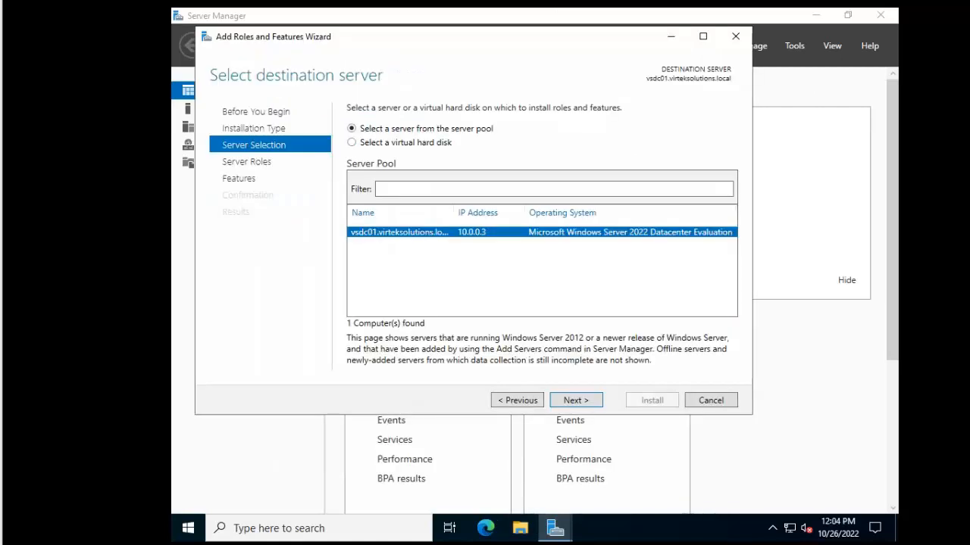
Keep the local server and add Active Directory Domain Services with its management tools
{"action": "left_click", "coordinate": [578, 402]}
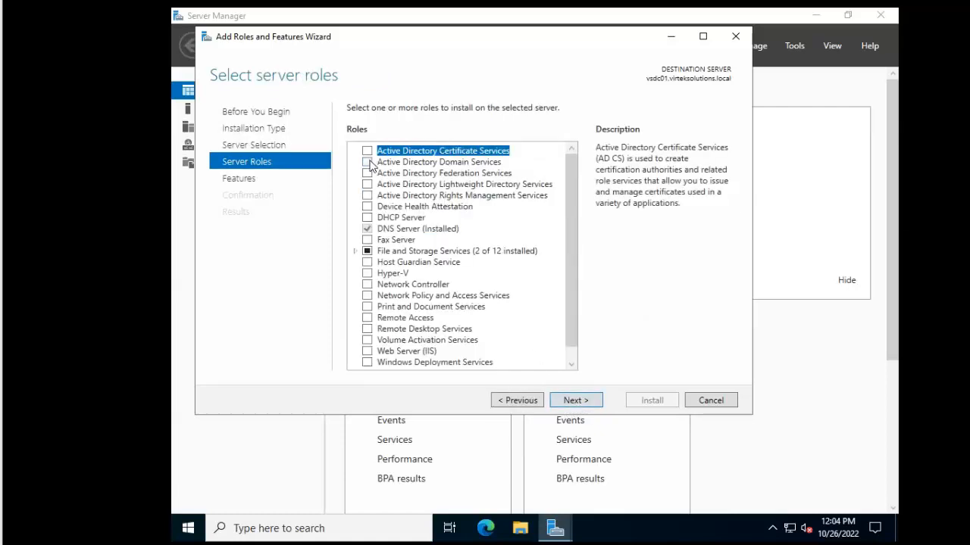
{"action": "left_click", "coordinate": [402, 162]}
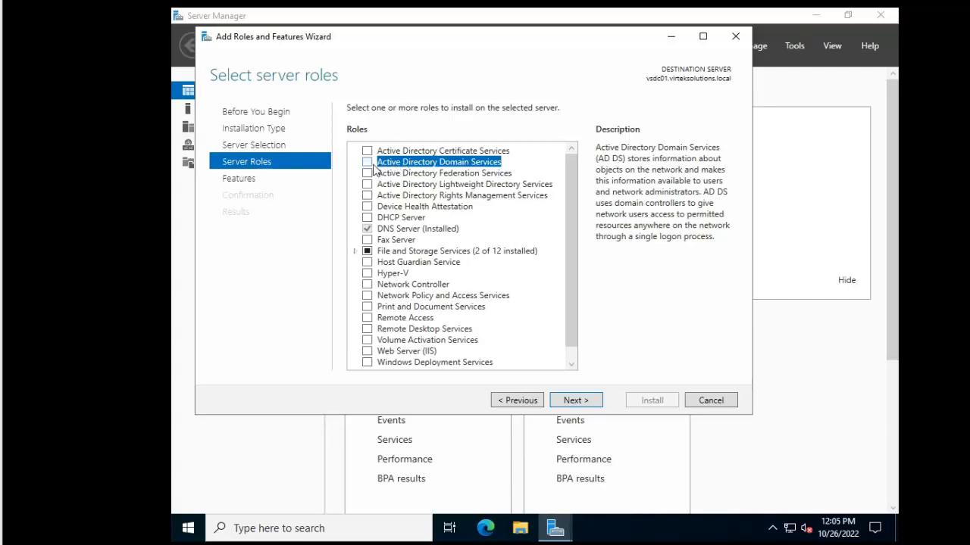
{"action": "left_click", "coordinate": [367, 162]}
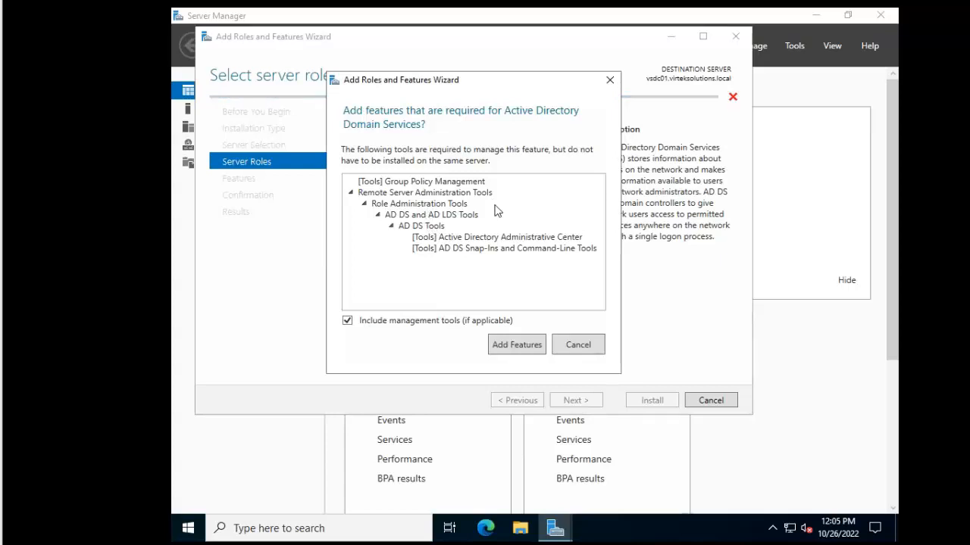
{"action": "left_click", "coordinate": [504, 345]}
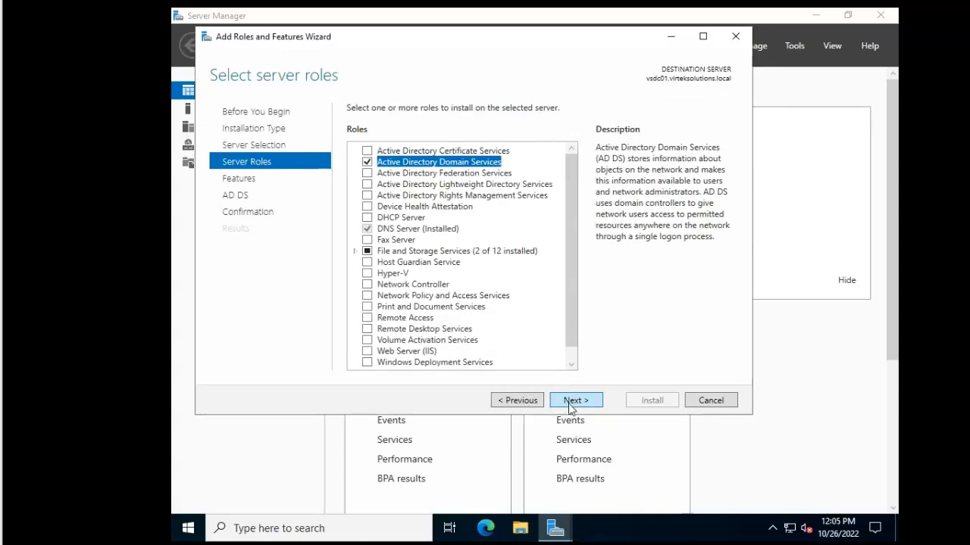
{"action": "left_click", "coordinate": [569, 403]}
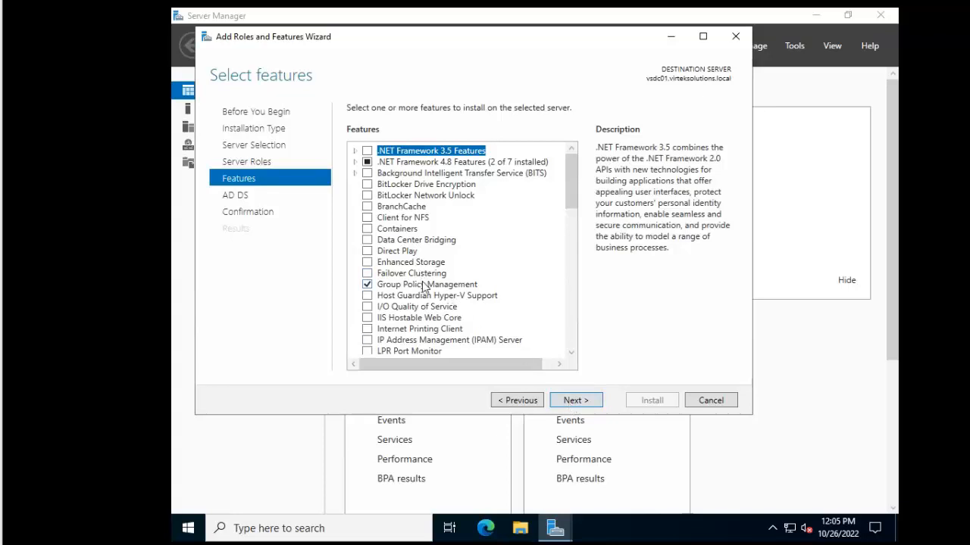
{"action": "left_click", "coordinate": [569, 405]}
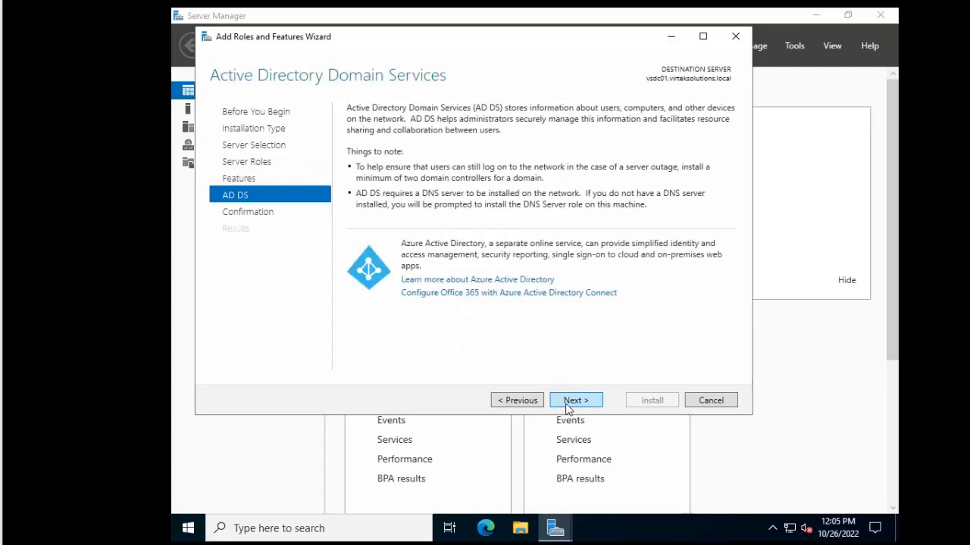
{"action": "left_click", "coordinate": [568, 405]}
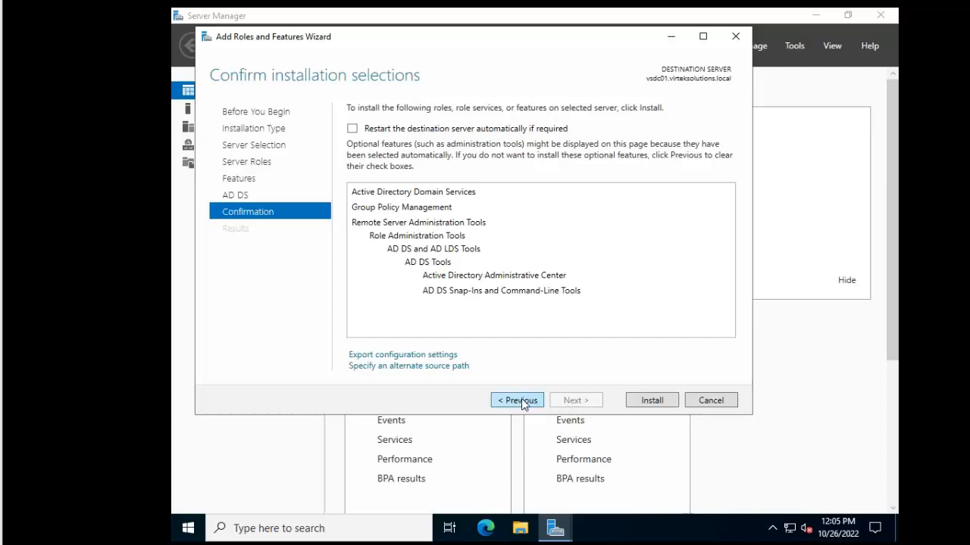
Install AD DS, Group Policy Management and AD DS tools, then close the finished wizard
{"action": "left_click", "coordinate": [650, 399]}
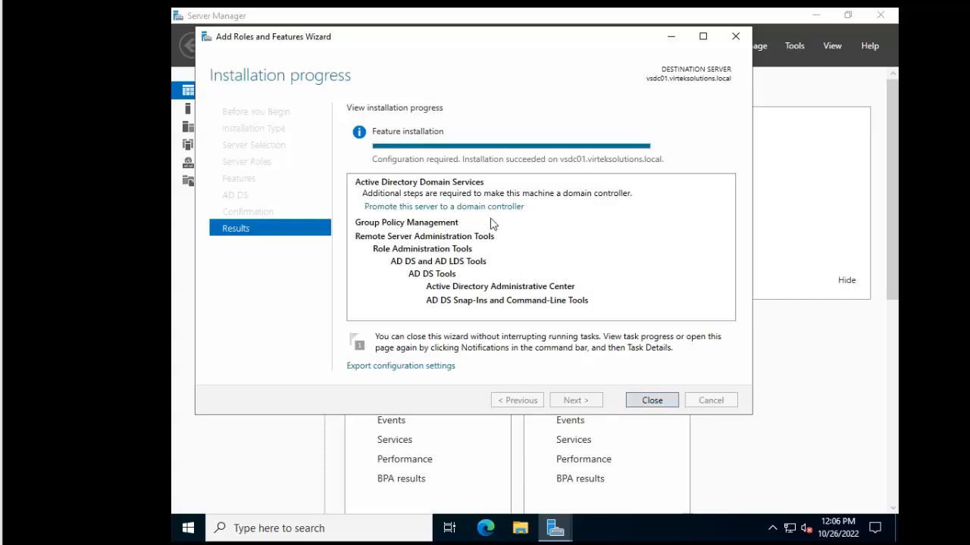
{"action": "left_click", "coordinate": [637, 402]}
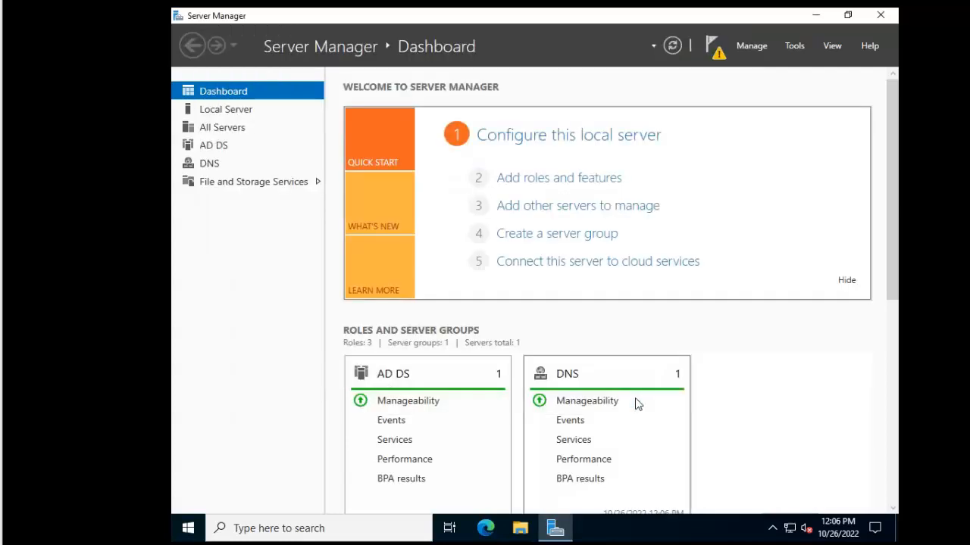
From the notifications flag, launch promotion of this server to a domain controller
{"action": "left_click", "coordinate": [713, 47]}
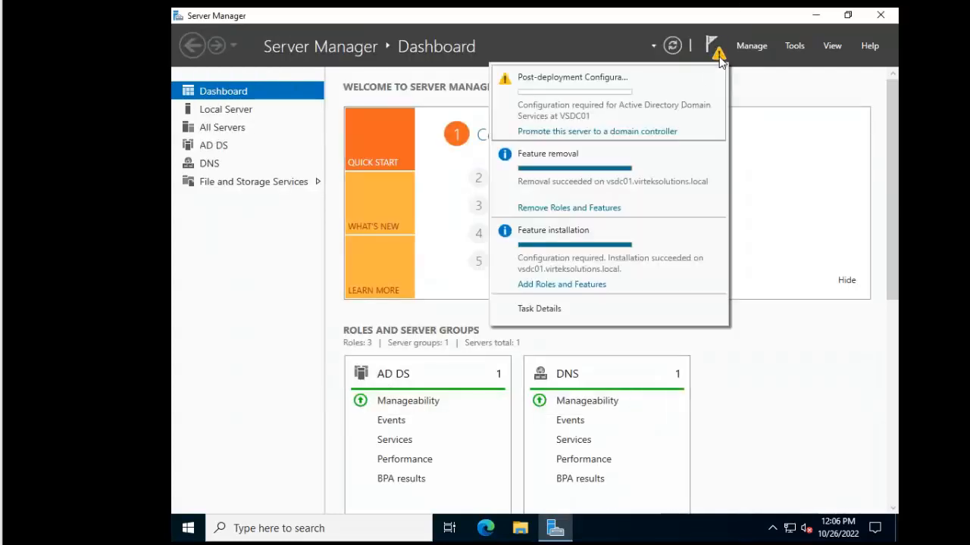
{"action": "left_click", "coordinate": [596, 132]}
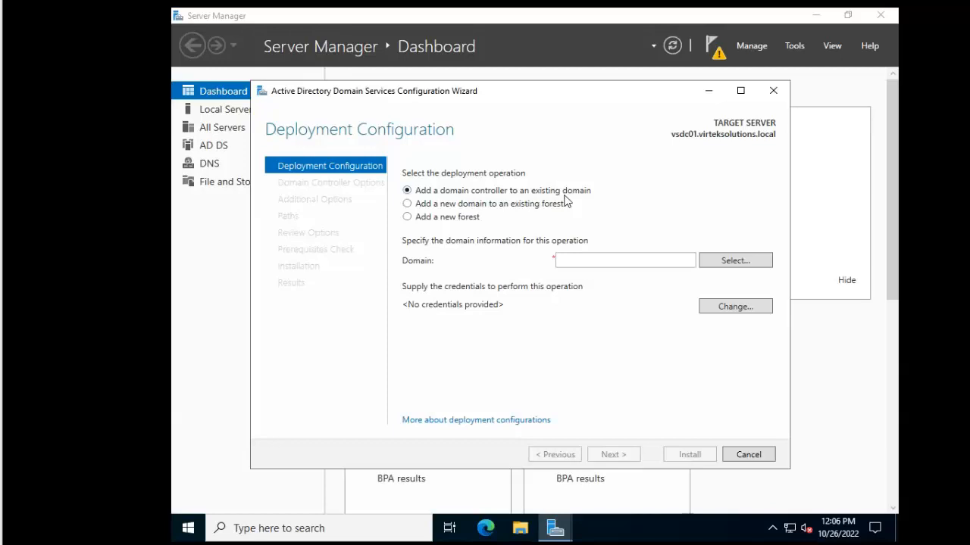
Create a new forest with root domain name virteksolutions.local and continue
{"action": "left_click", "coordinate": [457, 220]}
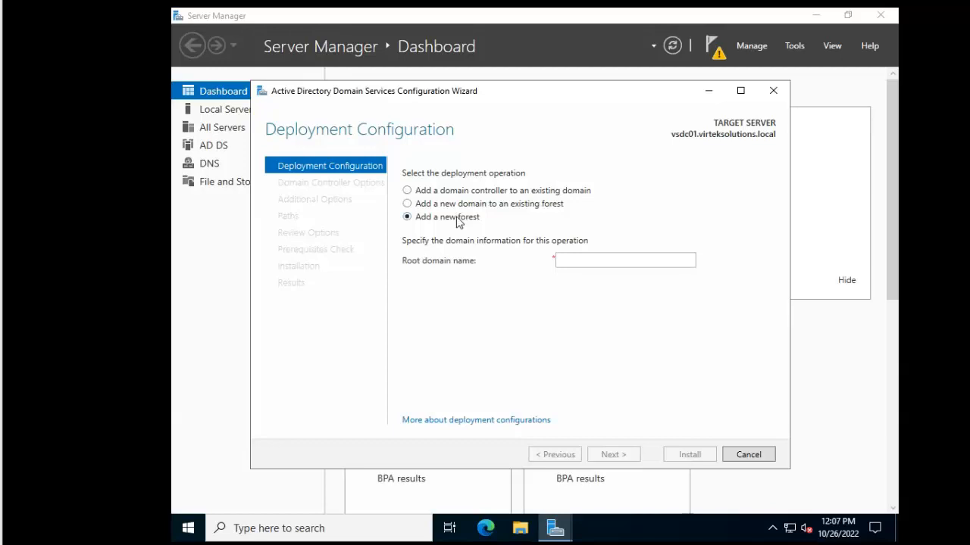
{"action": "left_click", "coordinate": [591, 261]}
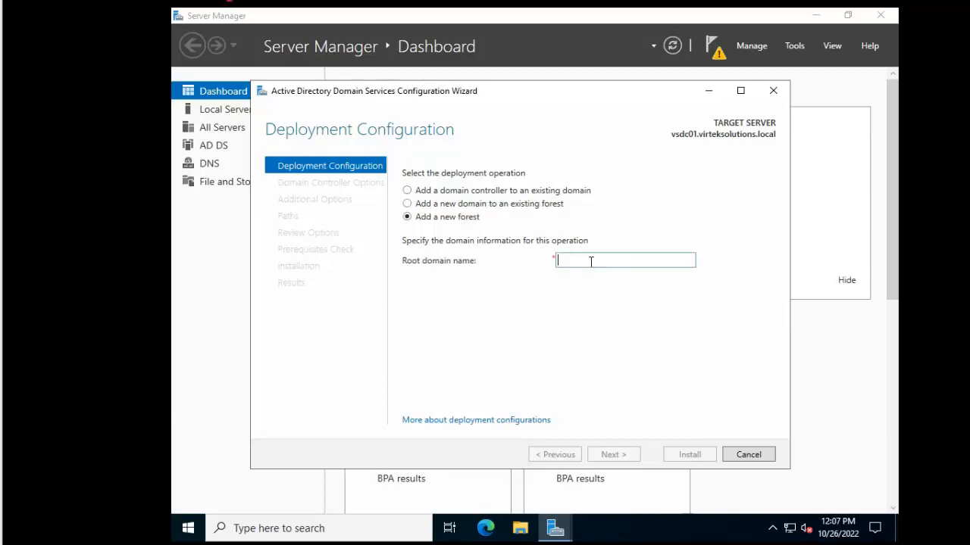
{"action": "type", "text": "virteksolutio"}
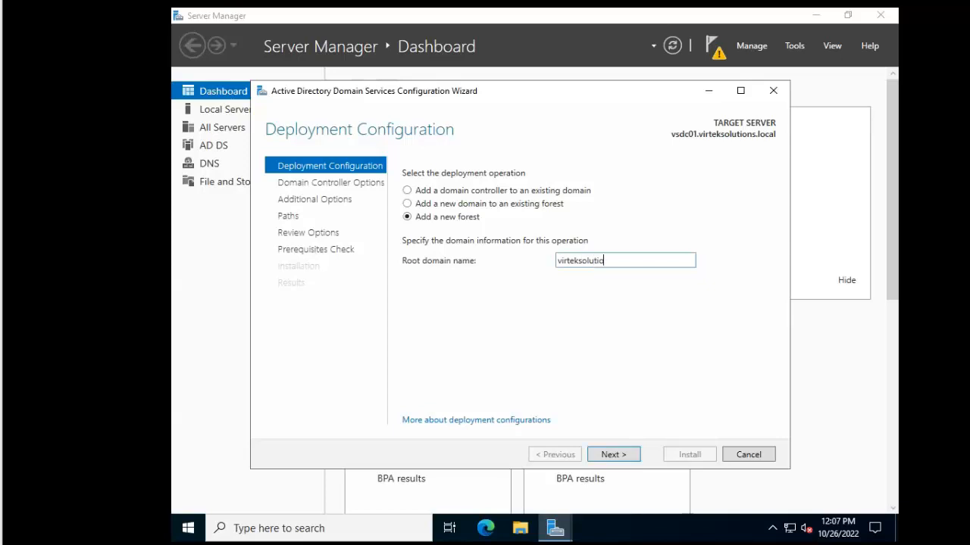
{"action": "type", "text": "ns.com"}
{"action": "key", "text": "BackSpace"}
{"action": "key", "text": "BackSpace"}
{"action": "key", "text": "BackSpace"}
{"action": "type", "text": "local"}
{"action": "left_click", "coordinate": [617, 454]}
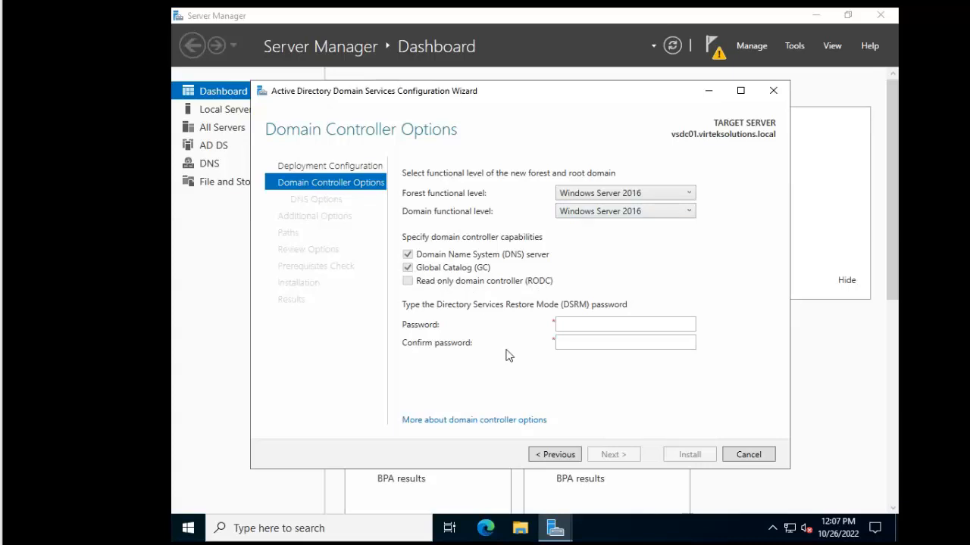
Enter and confirm the Directory Services Restore Mode password
{"action": "left_click", "coordinate": [588, 326]}
{"action": "type", "text": "●●●●●●●●●●●"}
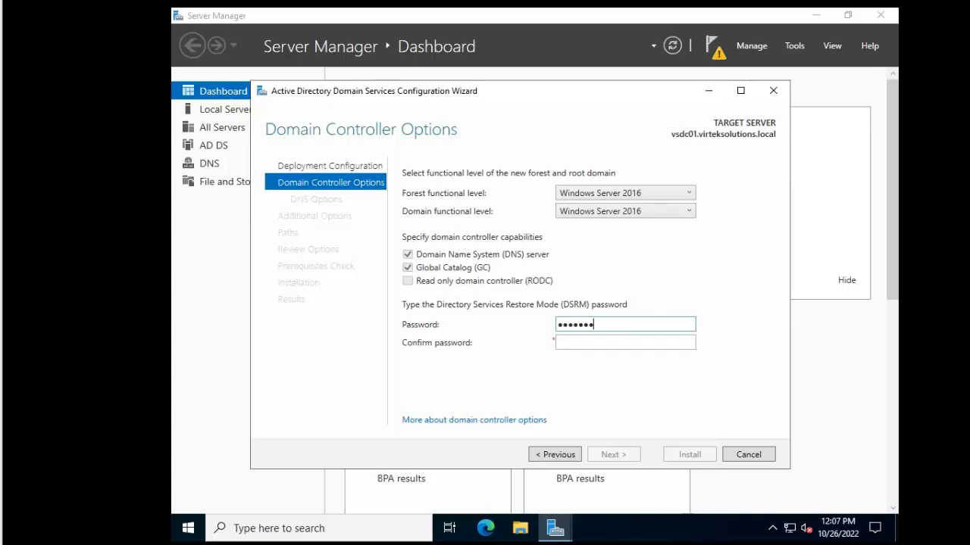
{"action": "key", "text": "Tab"}
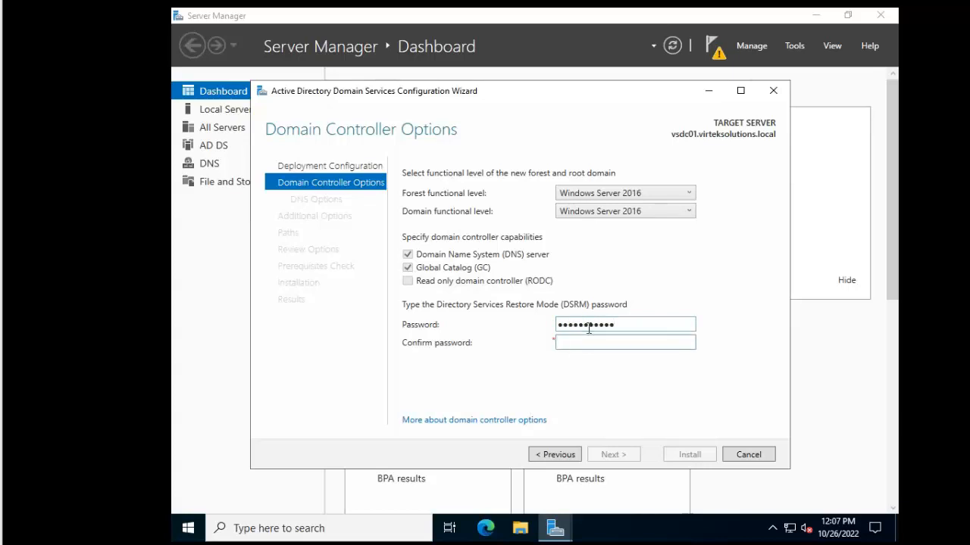
{"action": "type", "text": "●●●●●●●●●●●"}
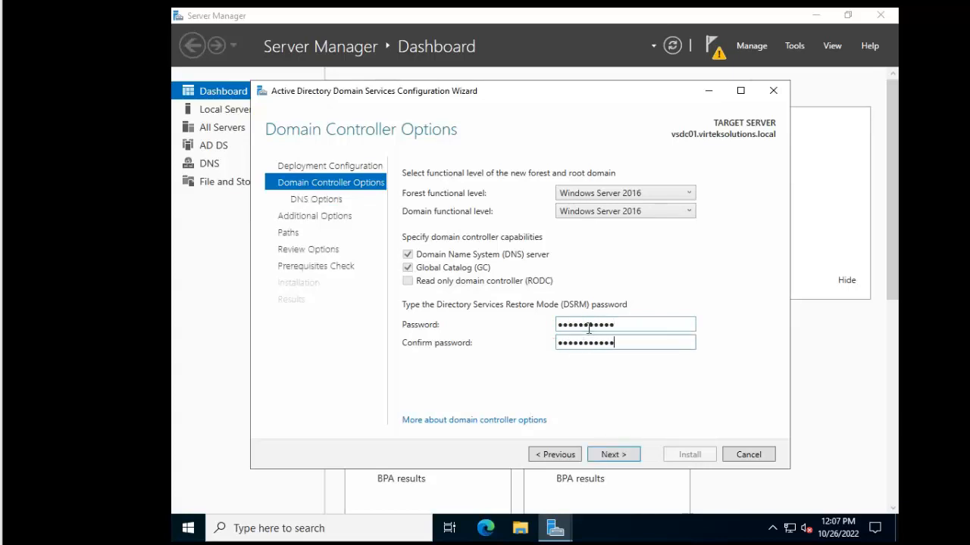
{"action": "left_click", "coordinate": [610, 454]}
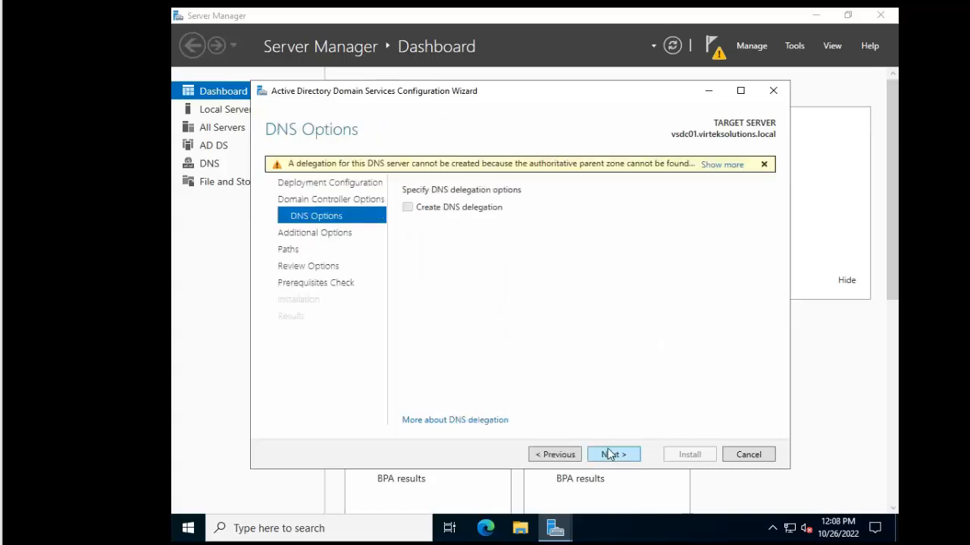
Acknowledge the DNS delegation warning and continue without creating a delegation
{"action": "left_click", "coordinate": [723, 166]}
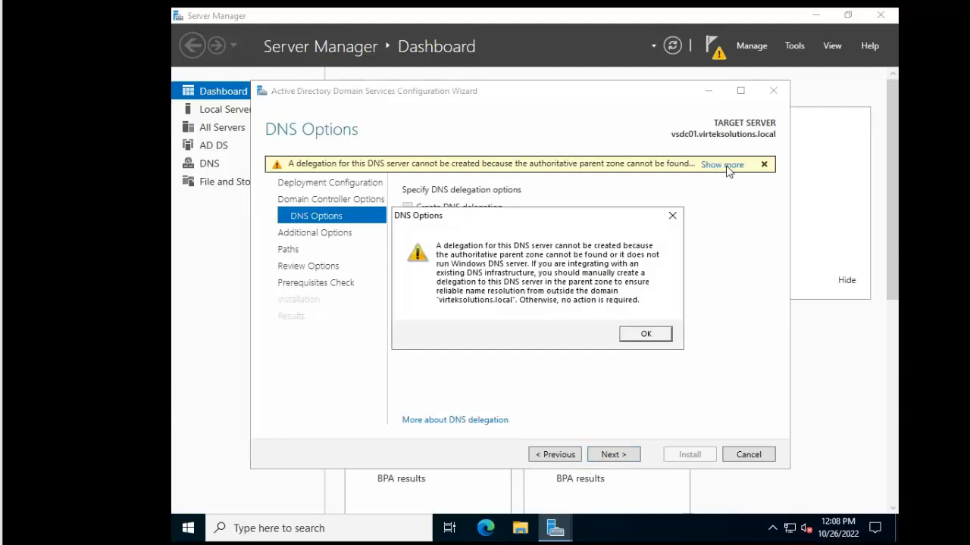
{"action": "left_click", "coordinate": [641, 338]}
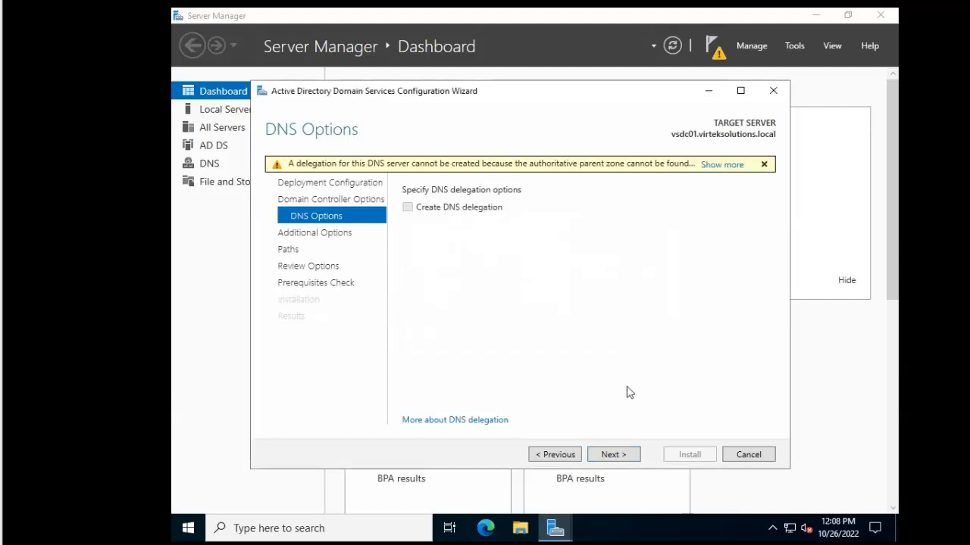
{"action": "left_click", "coordinate": [615, 456]}
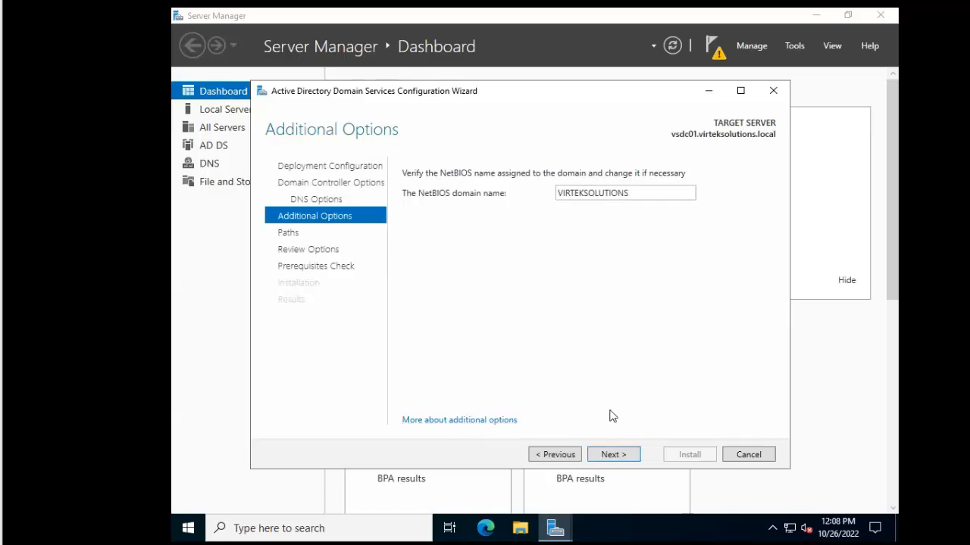
Accept NetBIOS name VIRTEKSOLUTIONS, keeping the default C:\Windows\NTDS and C:\Windows\SYSVOL paths
{"action": "left_click", "coordinate": [613, 454]}
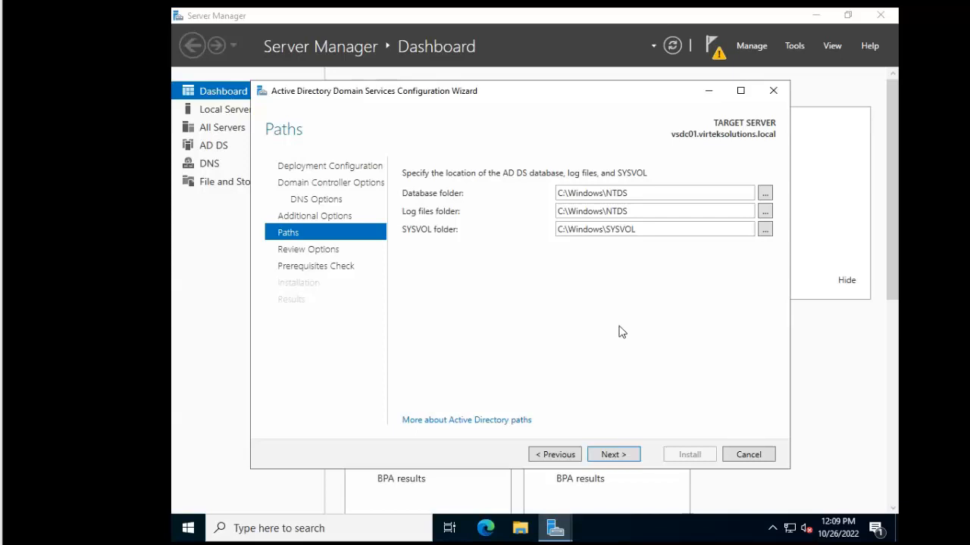
Review the forest selections, including Global catalog: Yes, and view the generated PowerShell script
{"action": "left_click", "coordinate": [612, 461]}
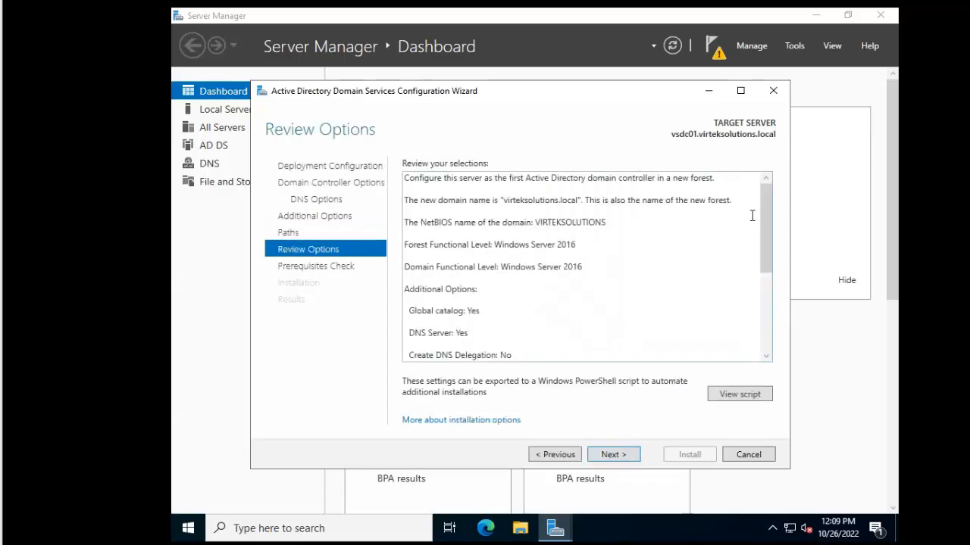
{"action": "scroll", "coordinate": [765, 223], "scroll_direction": "down", "scroll_amount": 2}
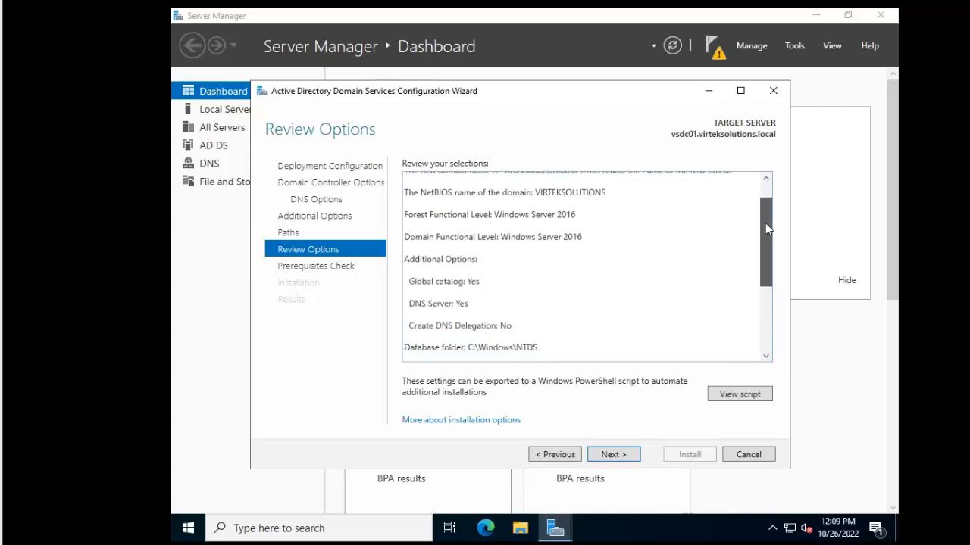
{"action": "scroll", "coordinate": [765, 223], "scroll_direction": "up", "scroll_amount": 2}
{"action": "left_click", "coordinate": [574, 204]}
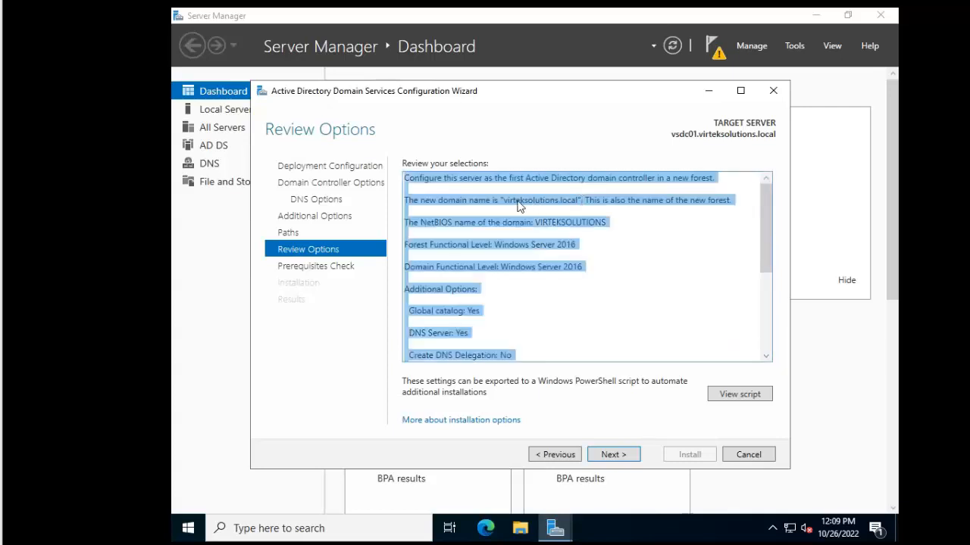
{"action": "left_click", "coordinate": [571, 229]}
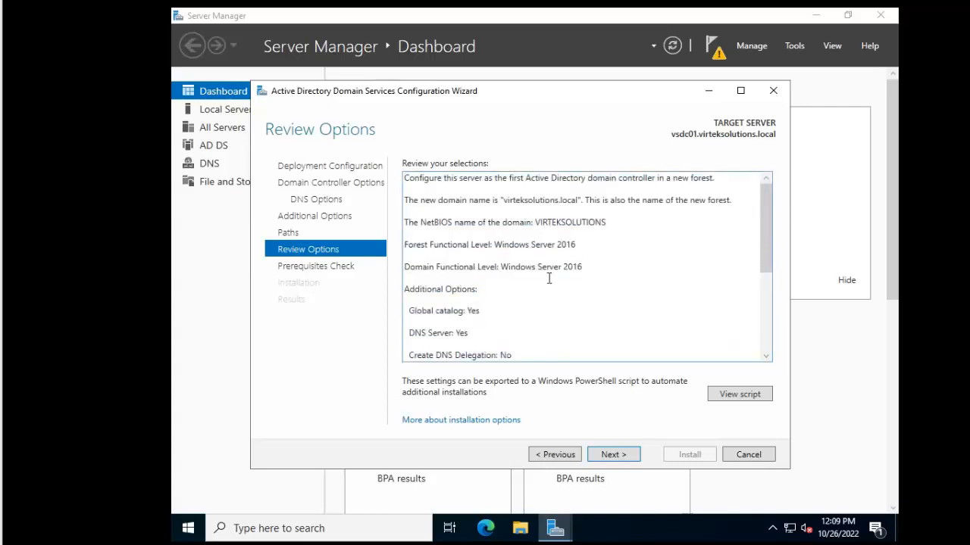
{"action": "left_click_drag", "start_coordinate": [480, 312], "coordinate": [464, 337]}
{"action": "left_click_drag", "start_coordinate": [770, 244], "coordinate": [765, 359]}
{"action": "left_click", "coordinate": [748, 394]}
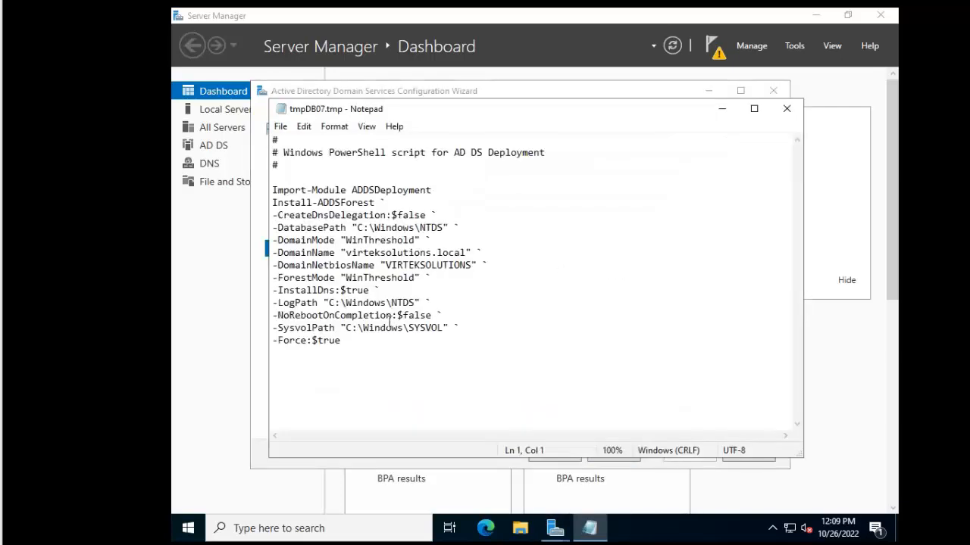
Select the Install-ADDSForest command lines in Notepad, then close the script
{"action": "left_click_drag", "start_coordinate": [369, 346], "coordinate": [257, 194]}
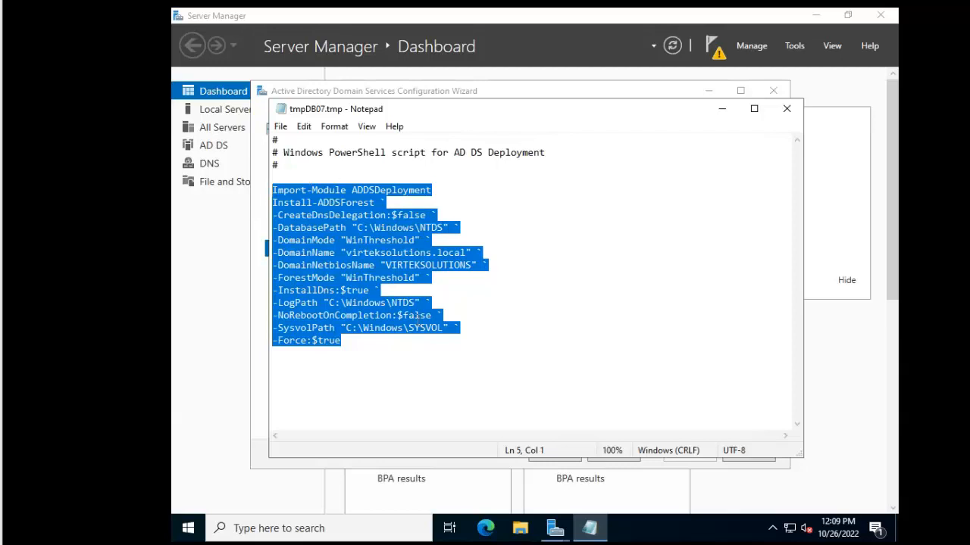
{"action": "left_click", "coordinate": [786, 110]}
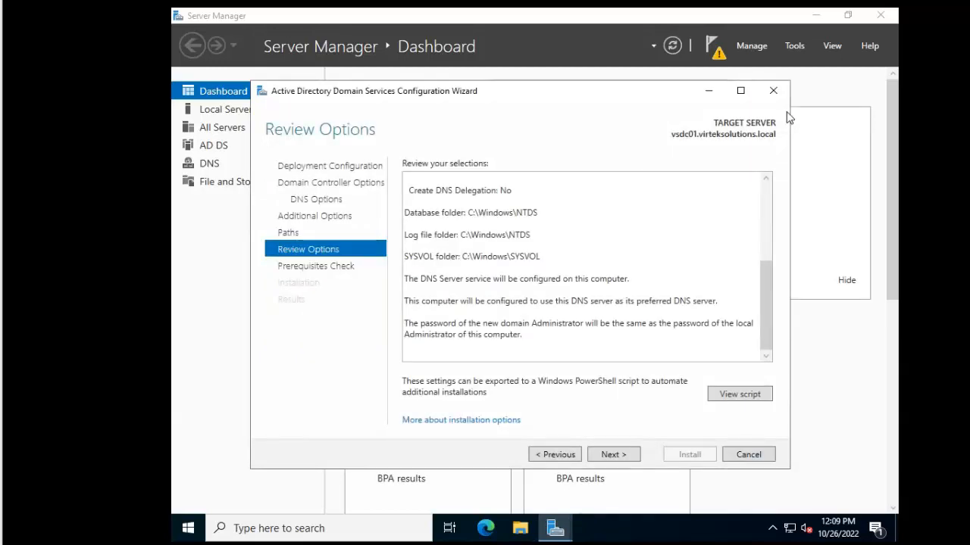
Pass the prerequisites check, read its DNS delegation warnings, and install AD DS
{"action": "left_click", "coordinate": [614, 454]}
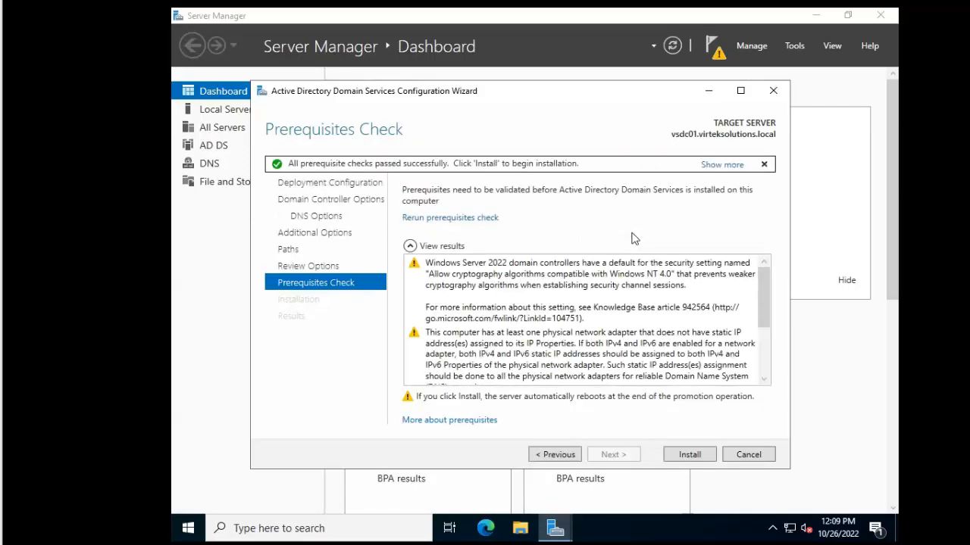
{"action": "left_click", "coordinate": [691, 294]}
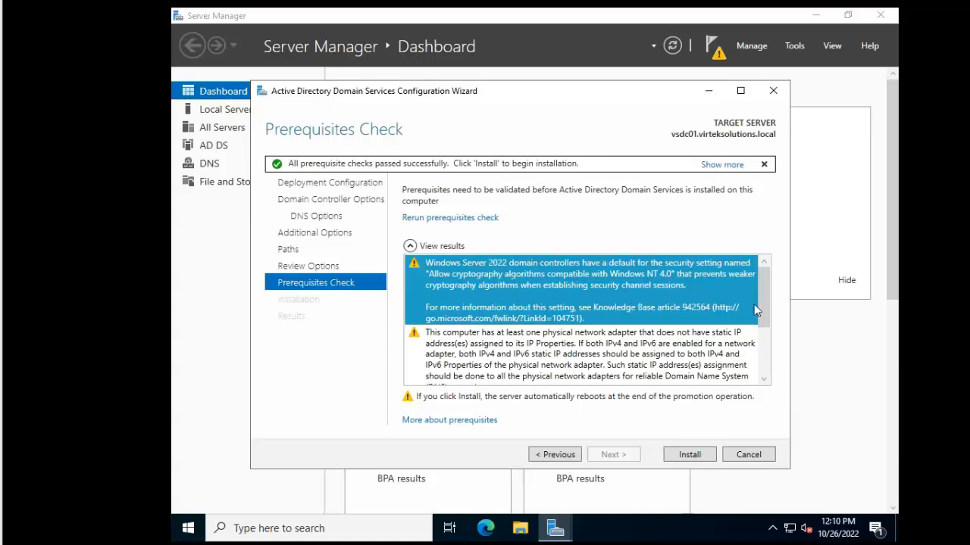
{"action": "left_click_drag", "start_coordinate": [763, 316], "coordinate": [769, 343]}
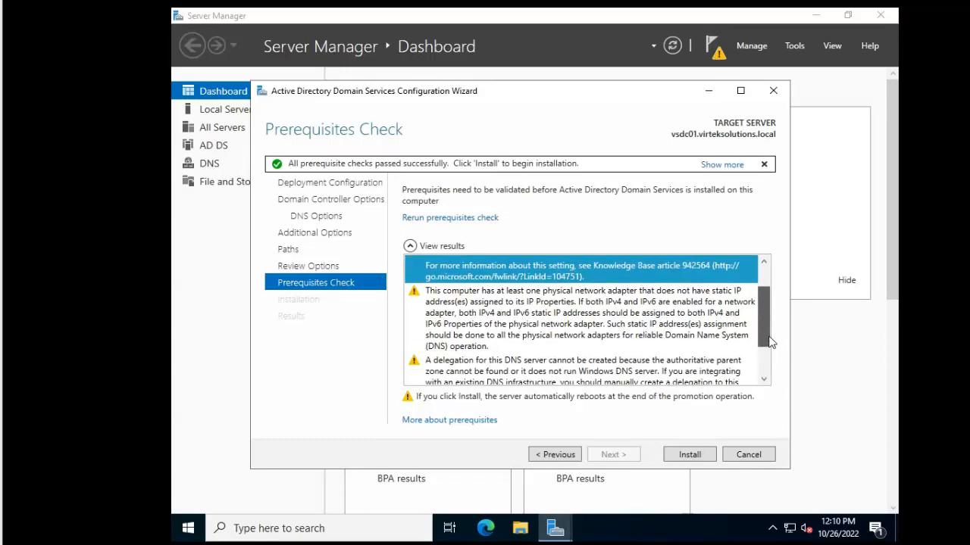
{"action": "left_click_drag", "start_coordinate": [768, 342], "coordinate": [770, 356]}
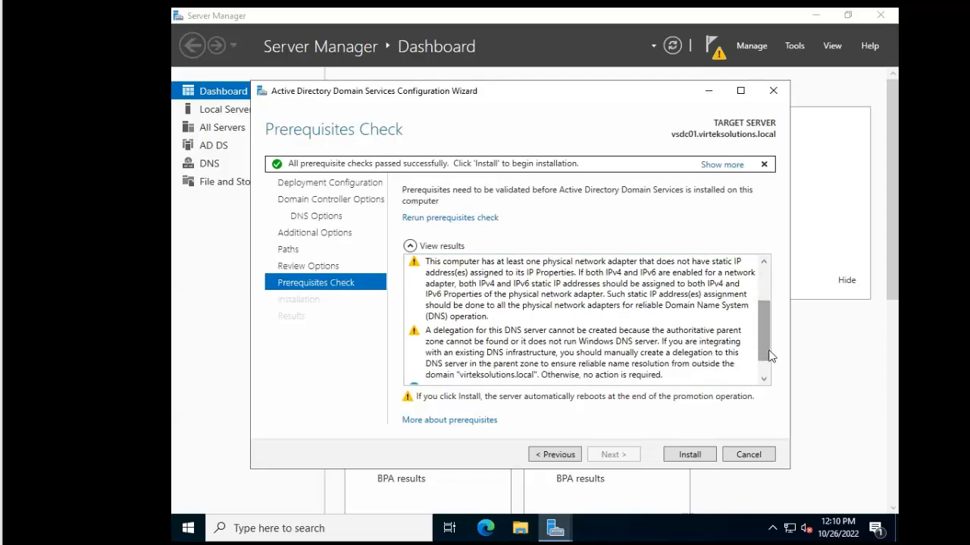
{"action": "left_click", "coordinate": [600, 346]}
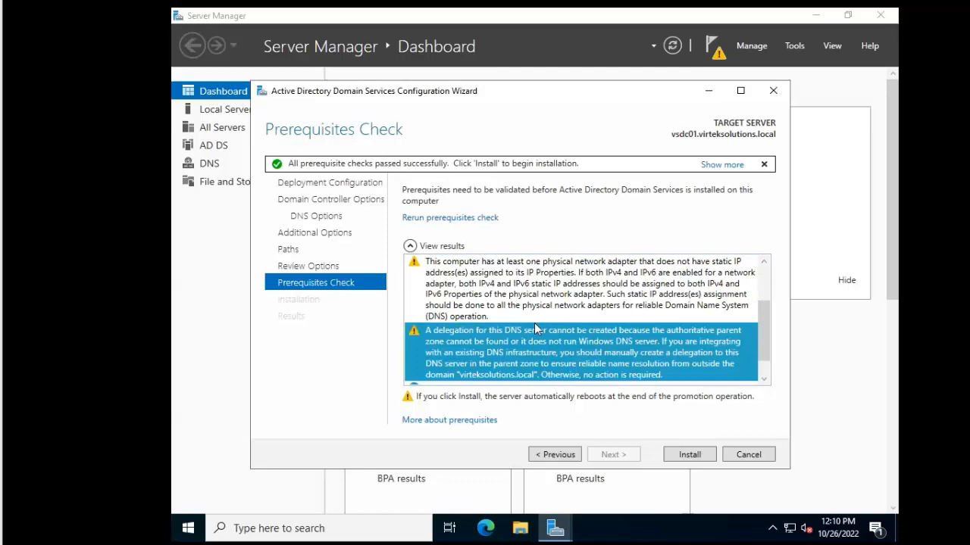
{"action": "left_click", "coordinate": [673, 458]}
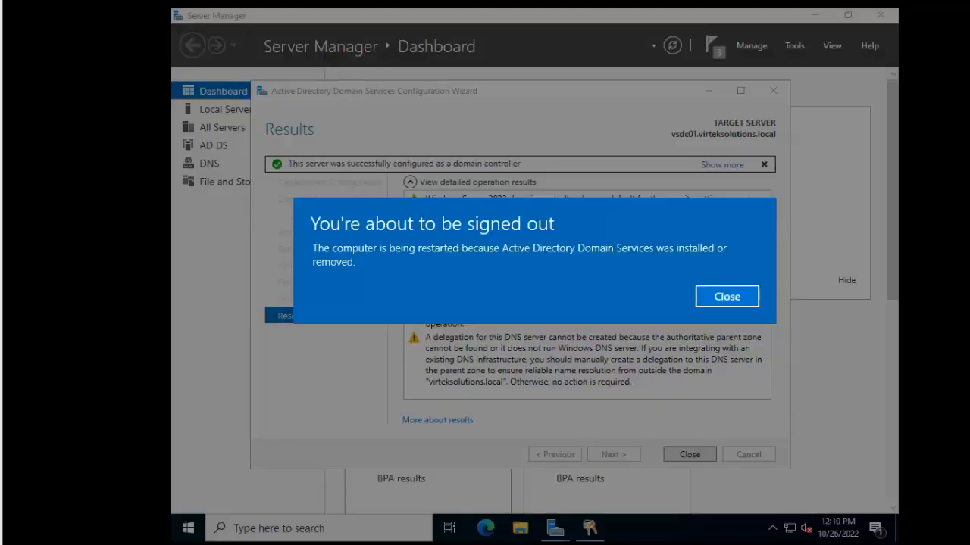
Dismiss the sign-out notice and close the completed domain controller configuration wizard so the server reboots
{"action": "left_click", "coordinate": [726, 302]}
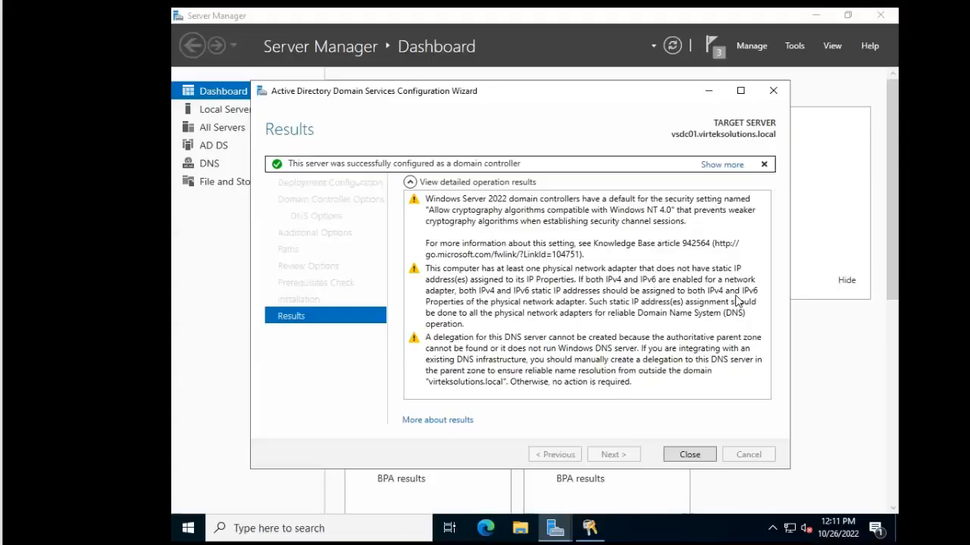
{"action": "left_click", "coordinate": [687, 455]}
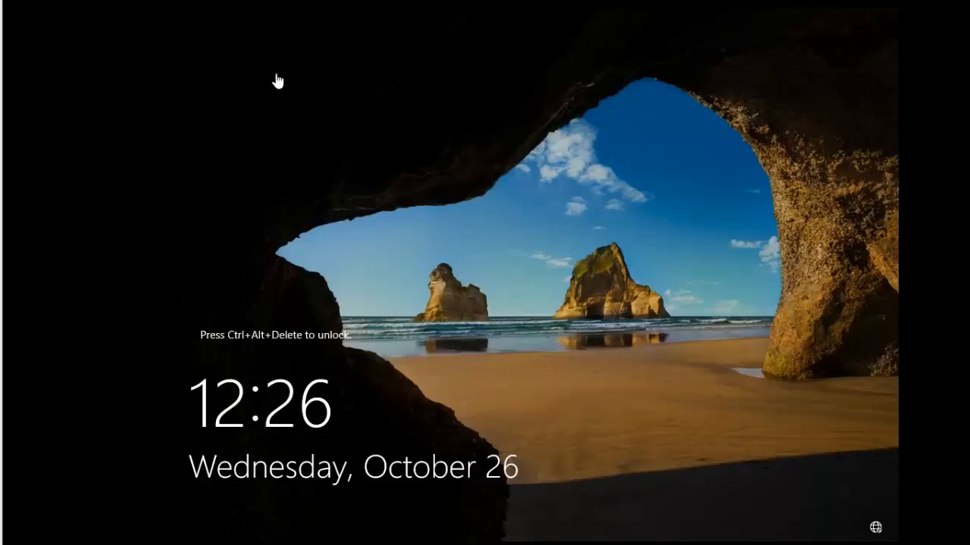
Send Ctrl+Alt+Del via the VMware menu and sign in as VIRTEKSOLUTIONS\Administrator with the account password
{"action": "left_click", "coordinate": [238, 2]}
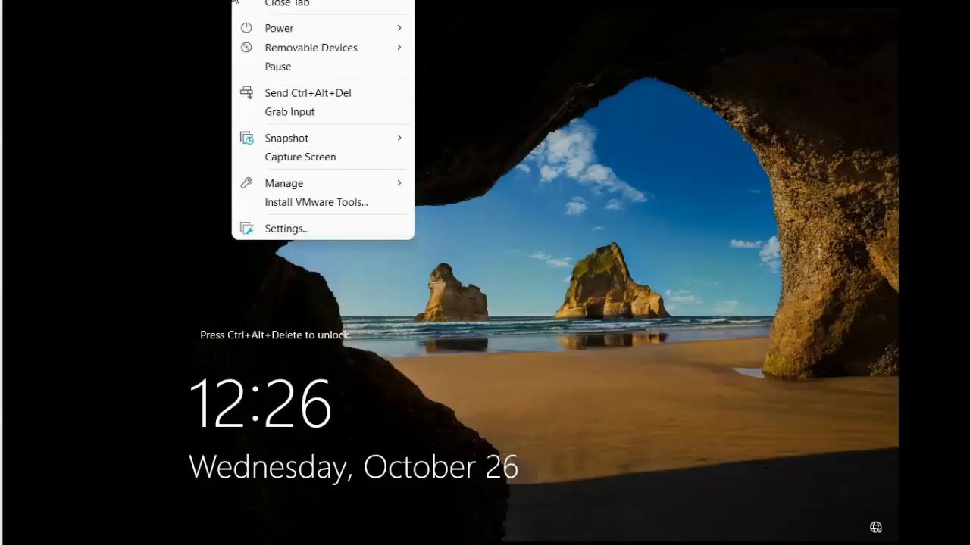
{"action": "left_click", "coordinate": [282, 94]}
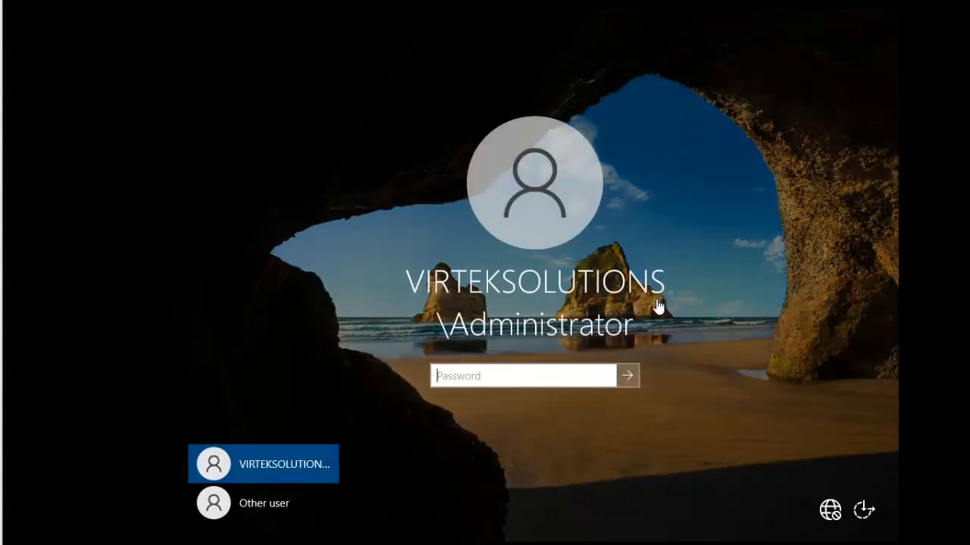
{"action": "left_click", "coordinate": [494, 379]}
{"action": "type", "text": "•••••••••••"}
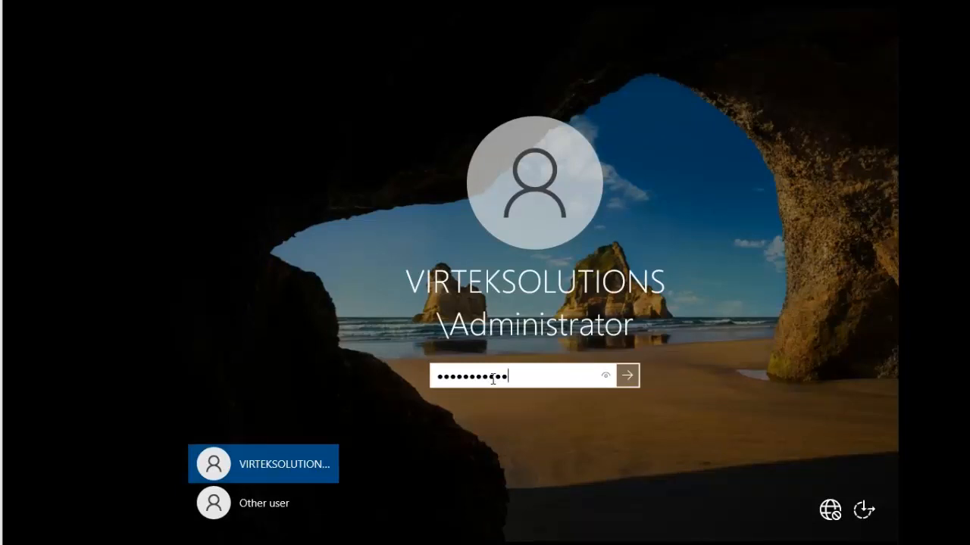
{"action": "key", "text": "Return"}
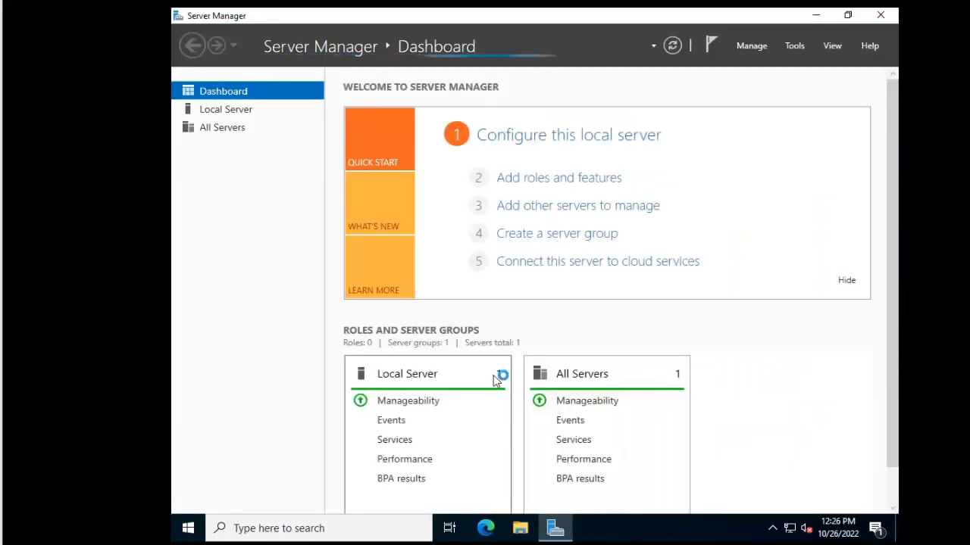
Launch Active Directory Users and Computers from Windows Administrative Tools in the Start menu
{"action": "left_click", "coordinate": [190, 533]}
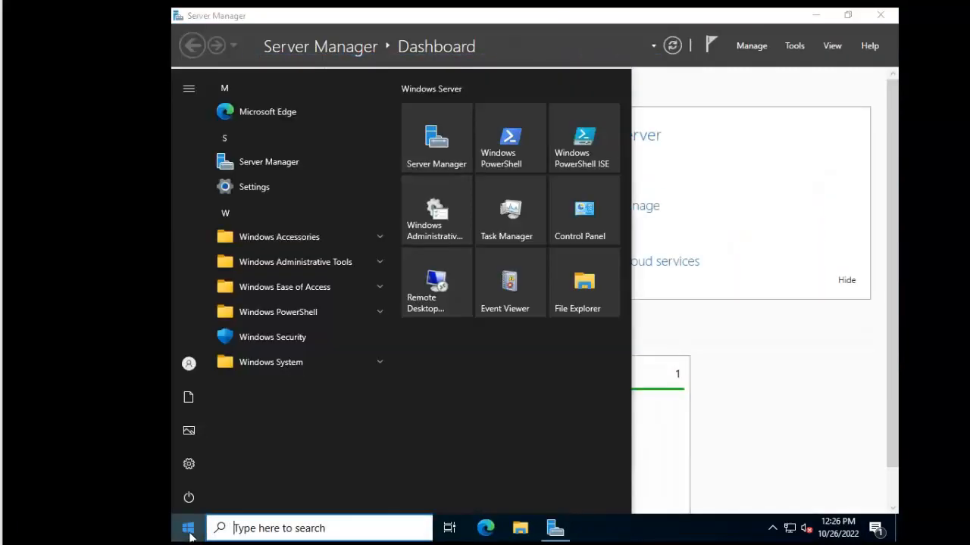
{"action": "left_click", "coordinate": [319, 263]}
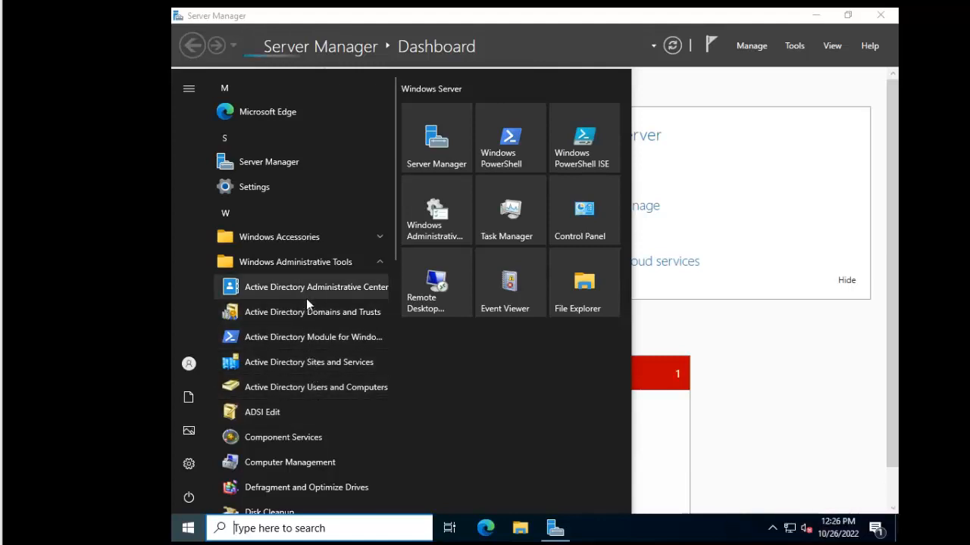
{"action": "left_click", "coordinate": [312, 387]}
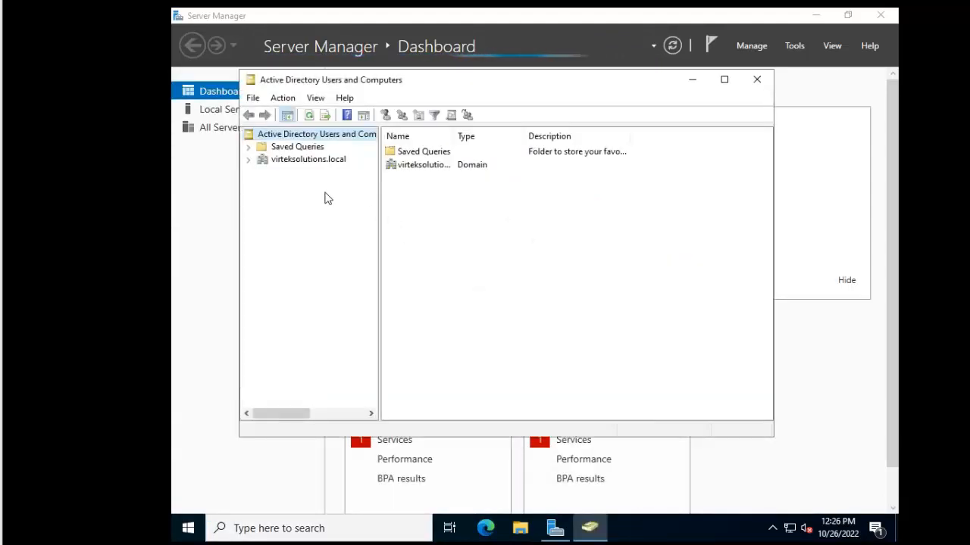
Maximize the console and browse the Builtin and Users containers of virteksolutions.local
{"action": "double_click", "coordinate": [429, 80]}
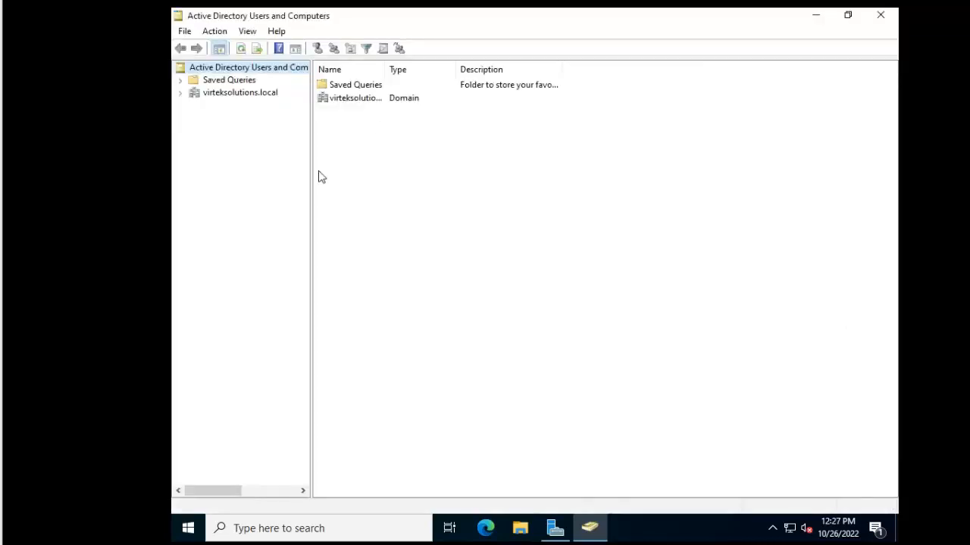
{"action": "left_click_drag", "start_coordinate": [311, 169], "coordinate": [394, 170]}
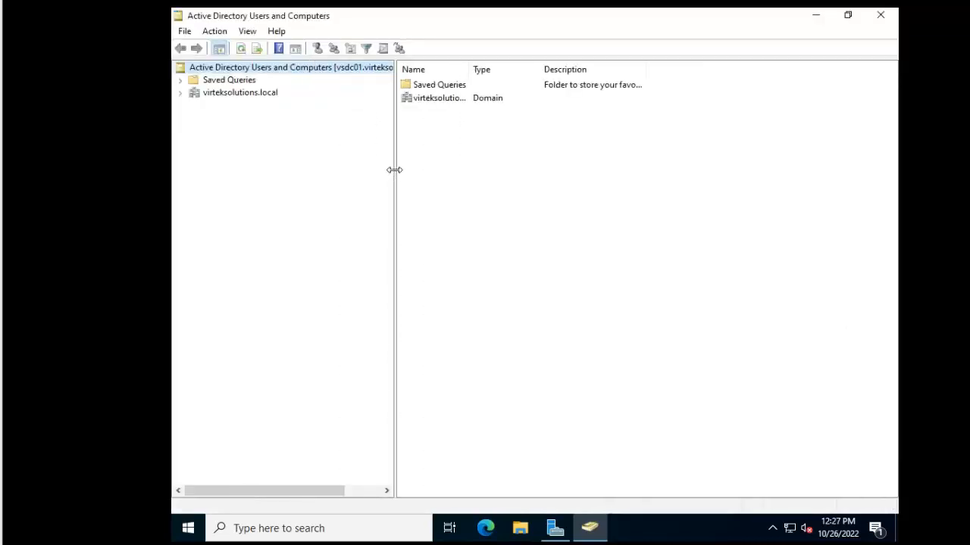
{"action": "left_click", "coordinate": [180, 93]}
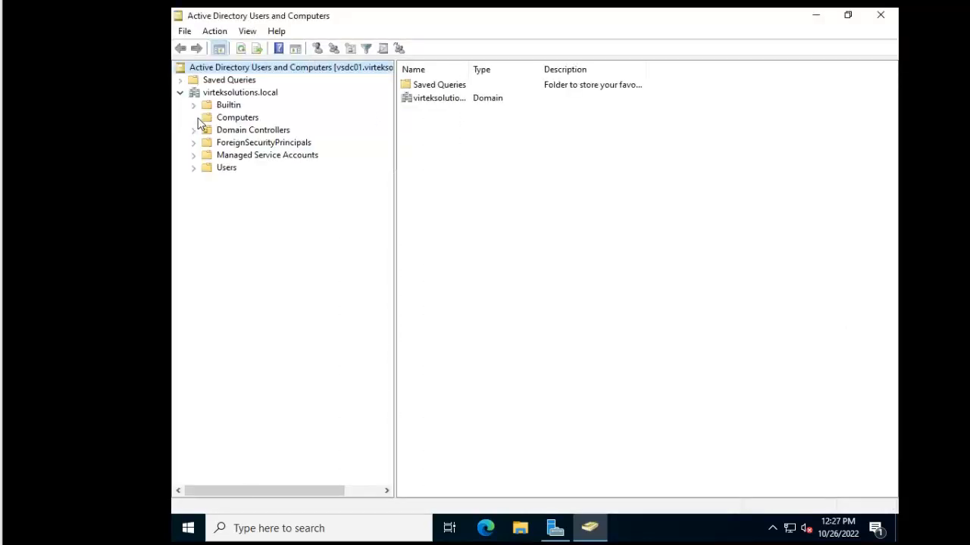
{"action": "left_click", "coordinate": [226, 108]}
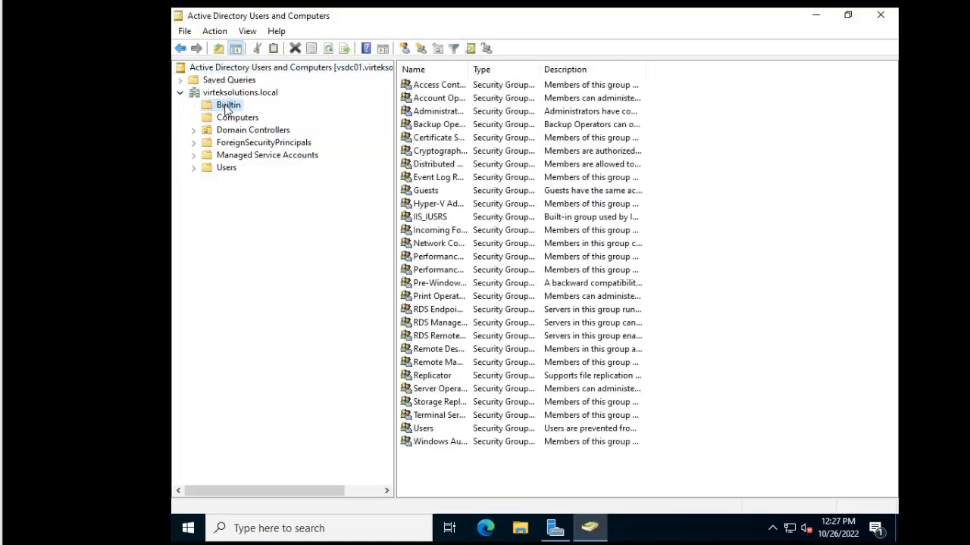
{"action": "left_click_drag", "start_coordinate": [470, 69], "coordinate": [548, 69]}
{"action": "left_click", "coordinate": [228, 169]}
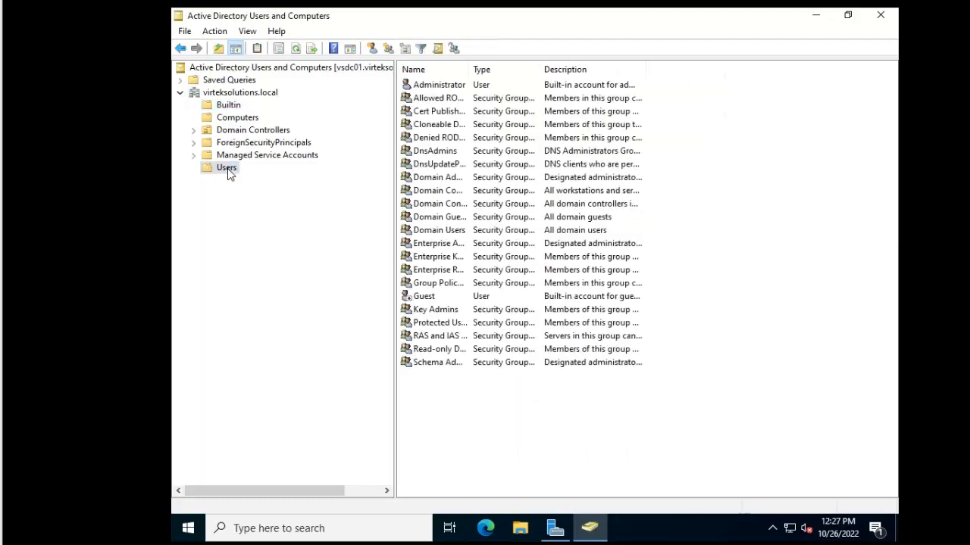
Confirm VSDC01 in Domain Controllers belongs to Default-First-Site-Name, then close the console
{"action": "left_click", "coordinate": [241, 132]}
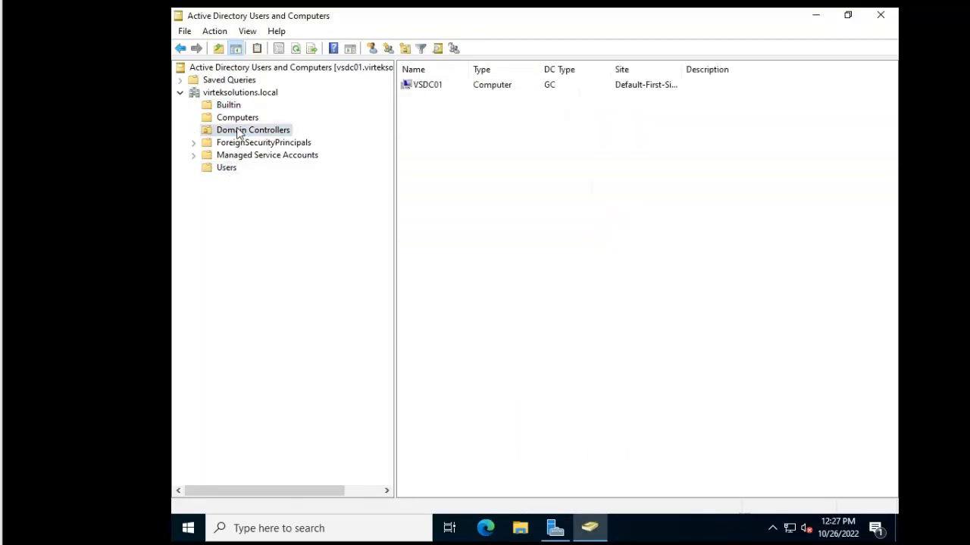
{"action": "left_click", "coordinate": [426, 88]}
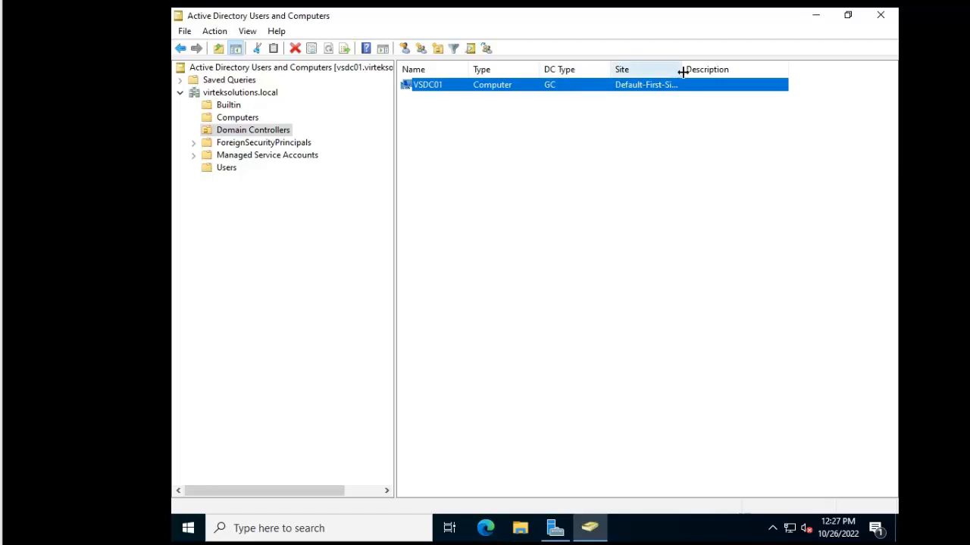
{"action": "left_click_drag", "start_coordinate": [683, 71], "coordinate": [737, 71]}
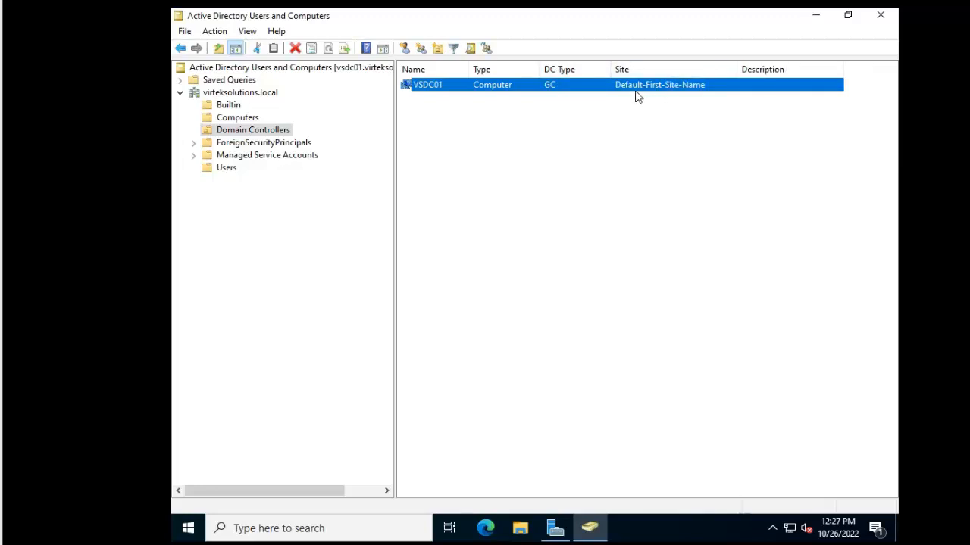
{"action": "left_click", "coordinate": [879, 17]}
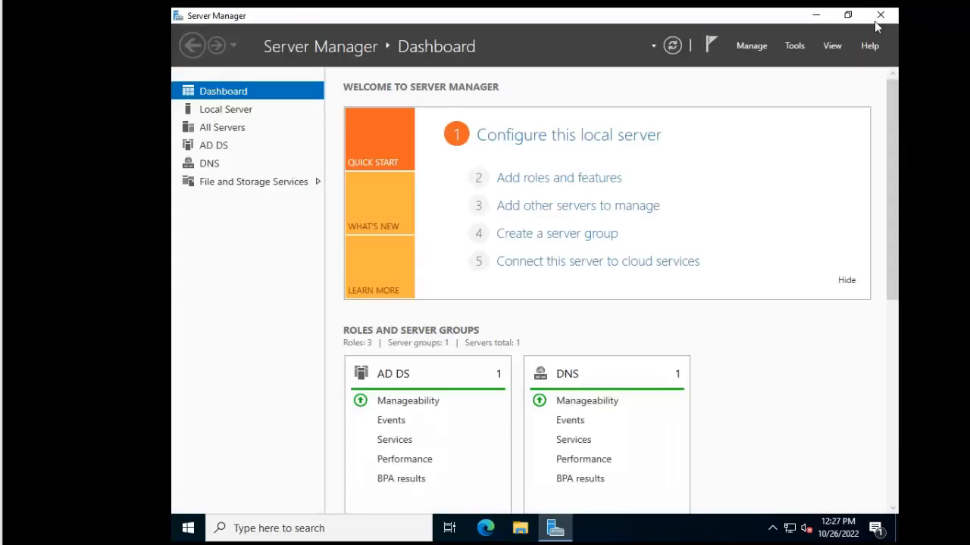
Launch Active Directory Sites and Services from Windows Administrative Tools in the Start menu
{"action": "left_click", "coordinate": [189, 529]}
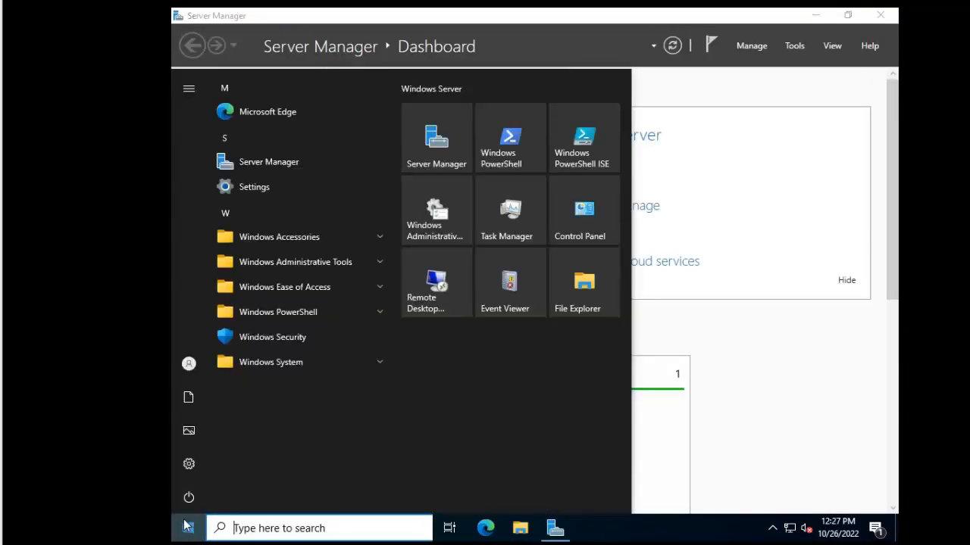
{"action": "left_click", "coordinate": [295, 263]}
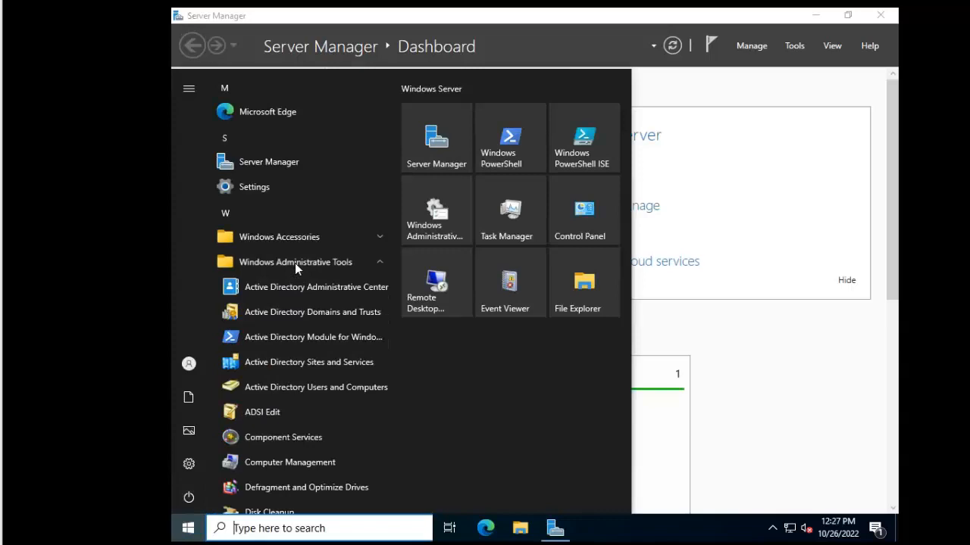
{"action": "left_click", "coordinate": [310, 361]}
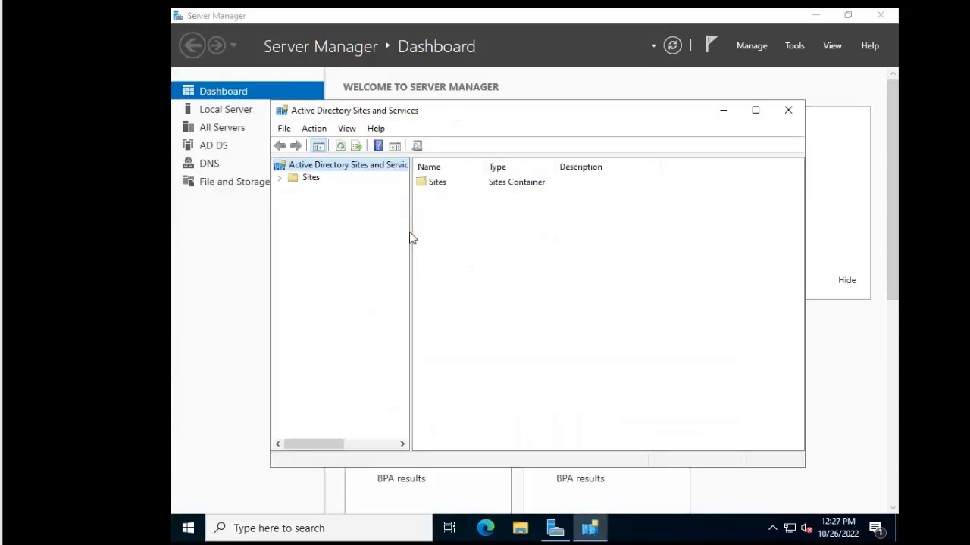
Maximize the console, expand Sites, and rename Default-First-Site-Name to Toronto
{"action": "double_click", "coordinate": [474, 112]}
{"action": "left_click_drag", "start_coordinate": [310, 175], "coordinate": [452, 173]}
{"action": "left_click", "coordinate": [180, 81]}
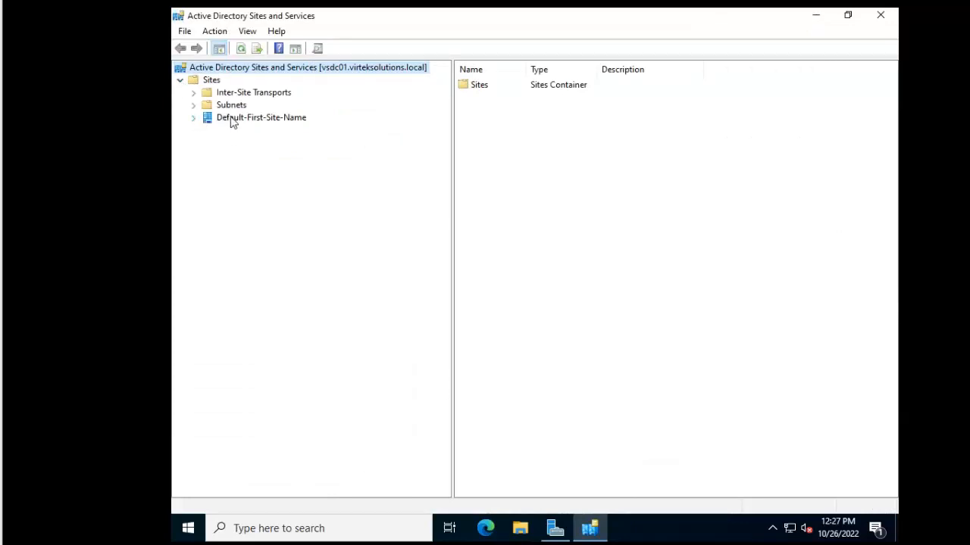
{"action": "right_click", "coordinate": [234, 122]}
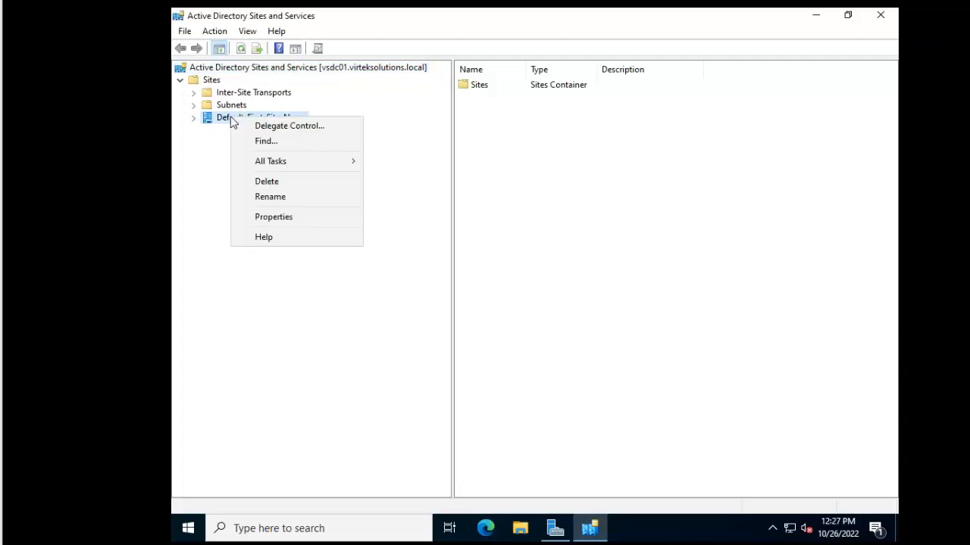
{"action": "left_click", "coordinate": [259, 197]}
{"action": "type", "text": "Toronto"}
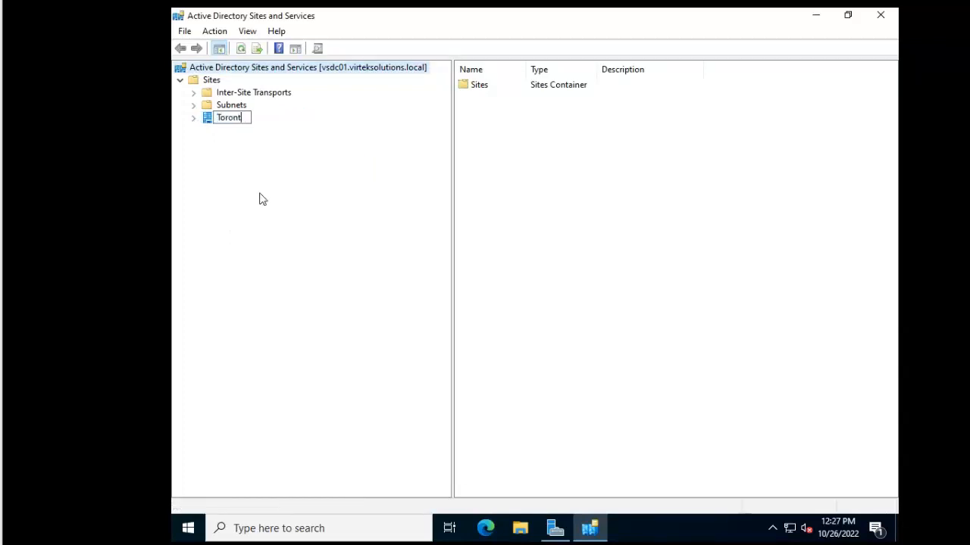
{"action": "key", "text": "Return"}
Create a new site named Dubai linked to DEFAULTIPSITELINK and acknowledge the confirmation
{"action": "right_click", "coordinate": [213, 82]}
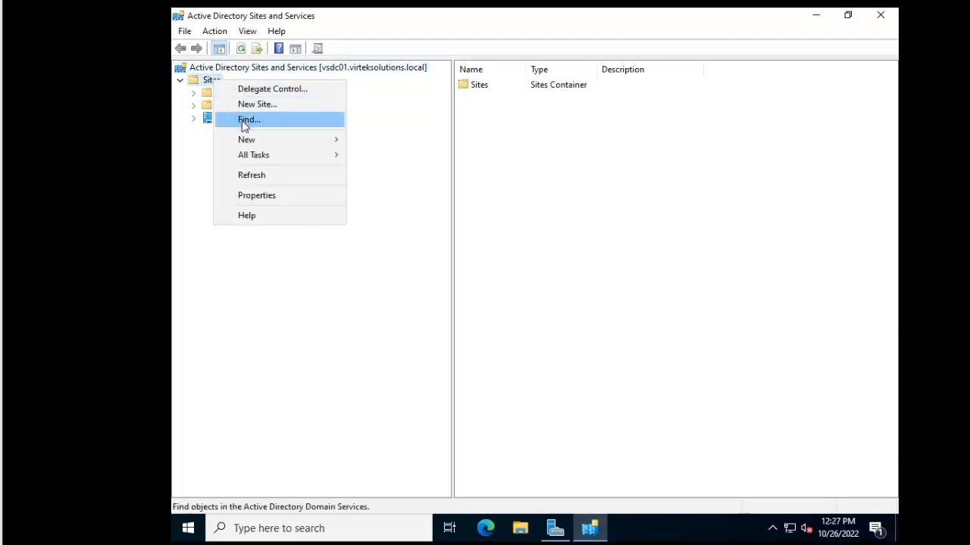
{"action": "left_click", "coordinate": [261, 106]}
{"action": "type", "text": "Dubai"}
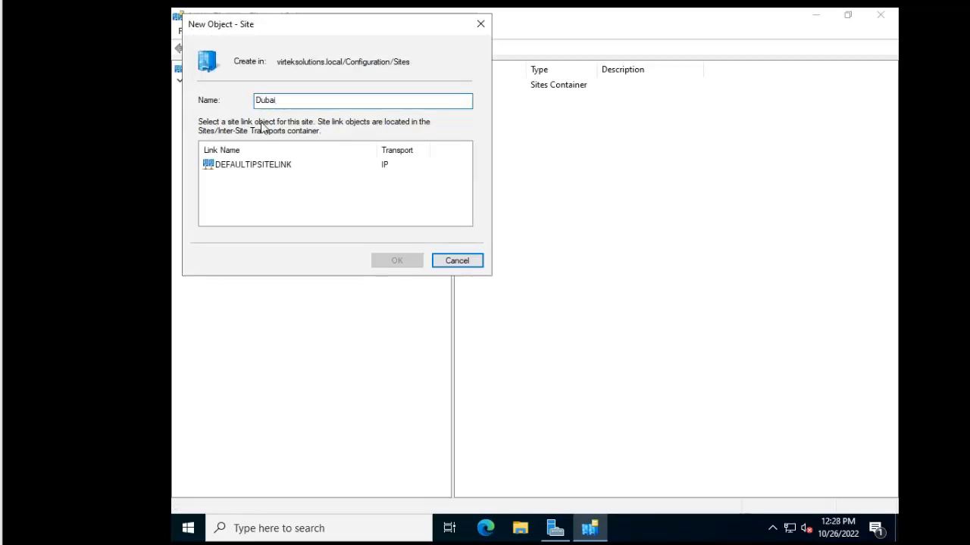
{"action": "left_click", "coordinate": [256, 166]}
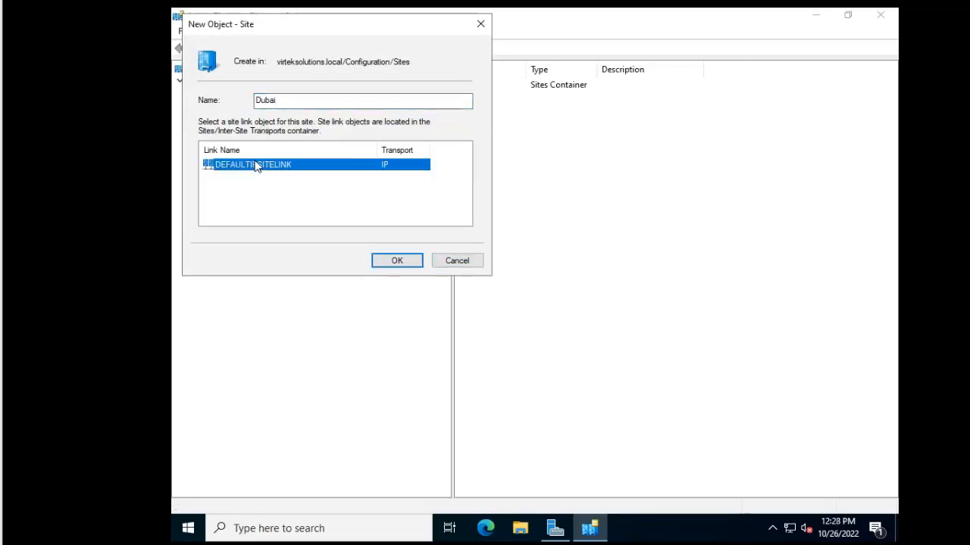
{"action": "left_click", "coordinate": [396, 260]}
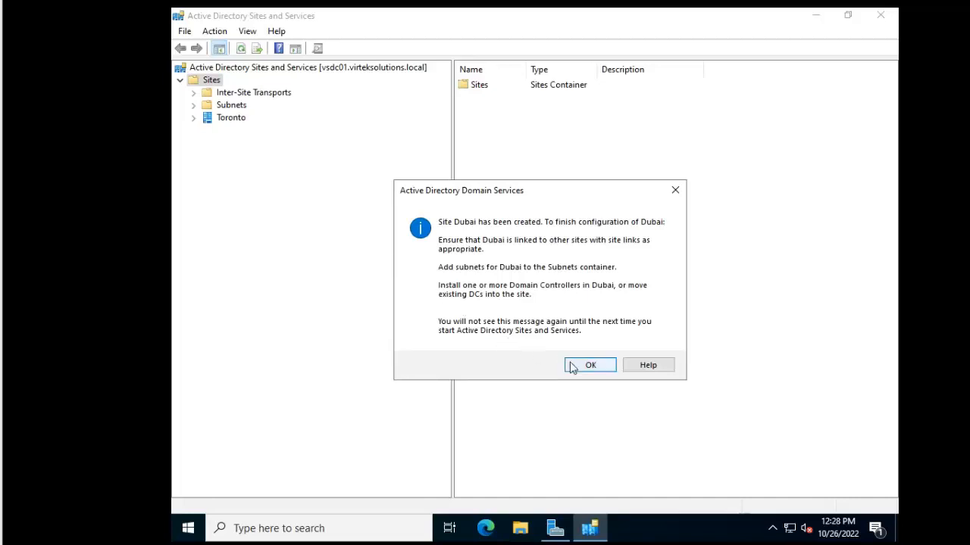
{"action": "left_click", "coordinate": [576, 367]}
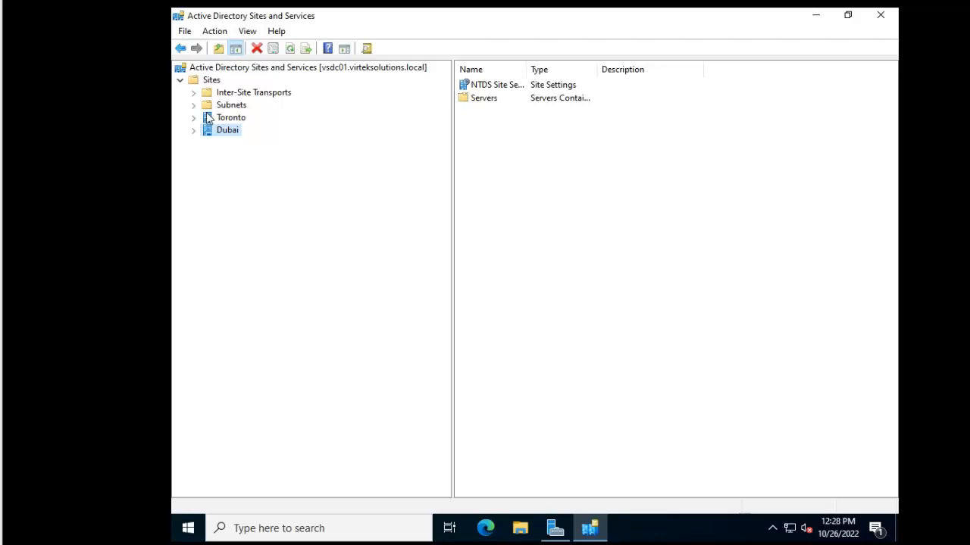
Check VSDC01 under Toronto > Servers, review its NTDS Settings connections, then close the console
{"action": "left_click", "coordinate": [194, 134]}
{"action": "left_click", "coordinate": [194, 118]}
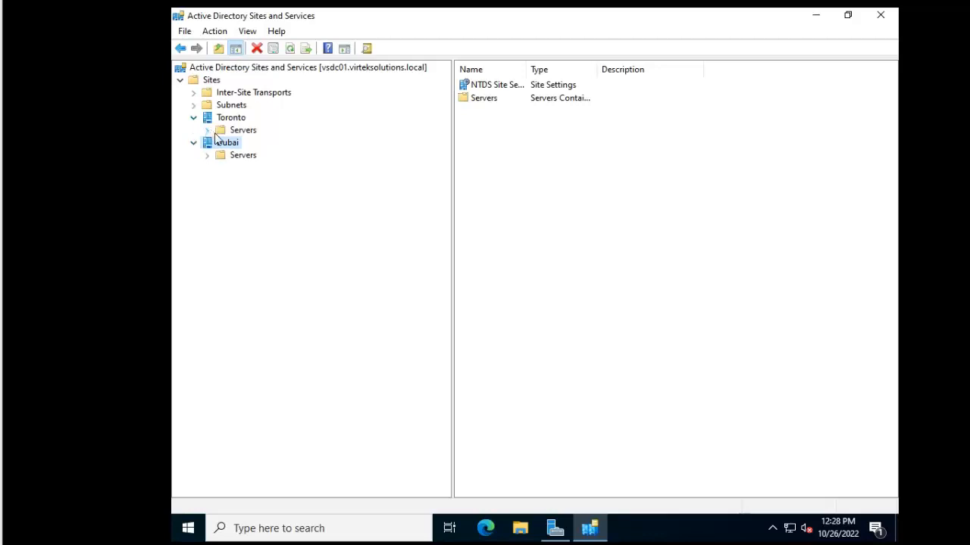
{"action": "left_click", "coordinate": [208, 130]}
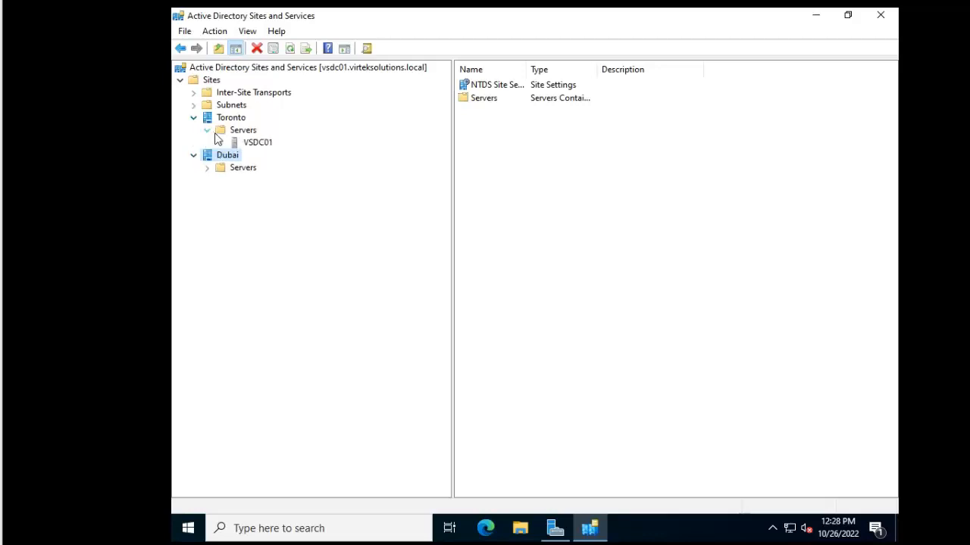
{"action": "left_click", "coordinate": [261, 144]}
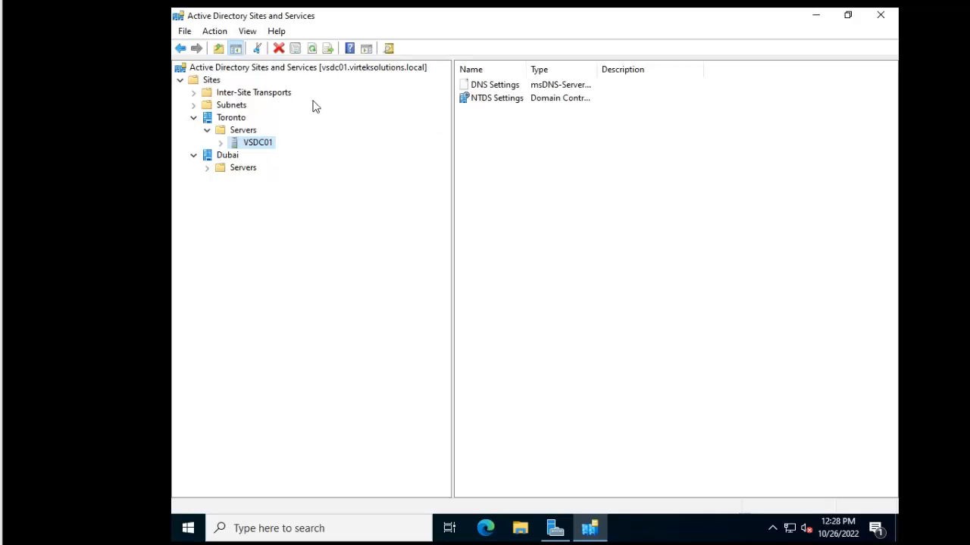
{"action": "left_click", "coordinate": [221, 144]}
{"action": "left_click", "coordinate": [248, 158]}
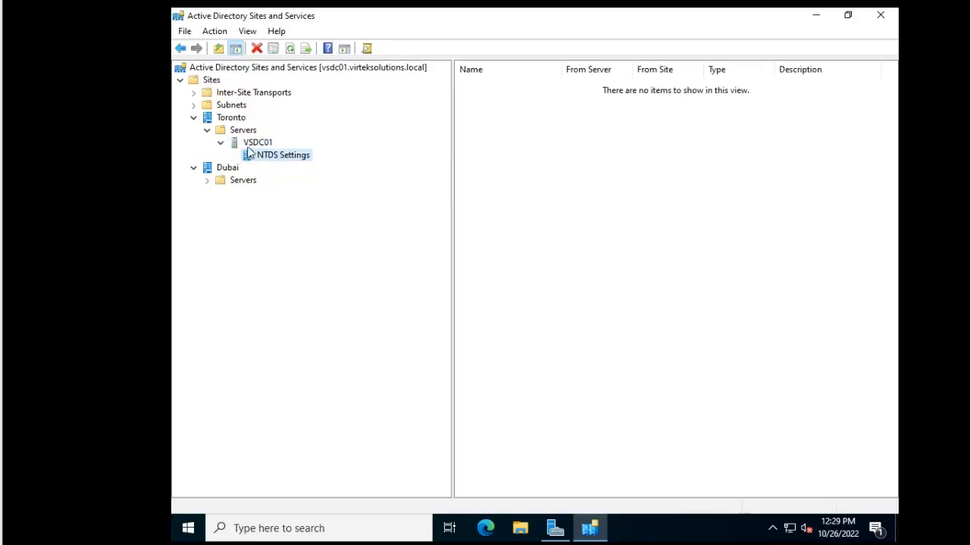
{"action": "left_click", "coordinate": [254, 144]}
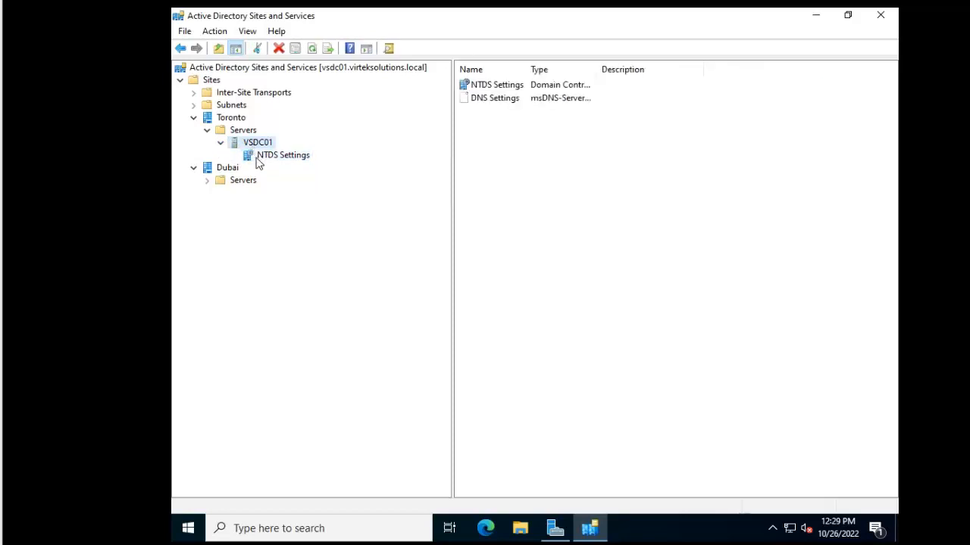
{"action": "left_click", "coordinate": [257, 159]}
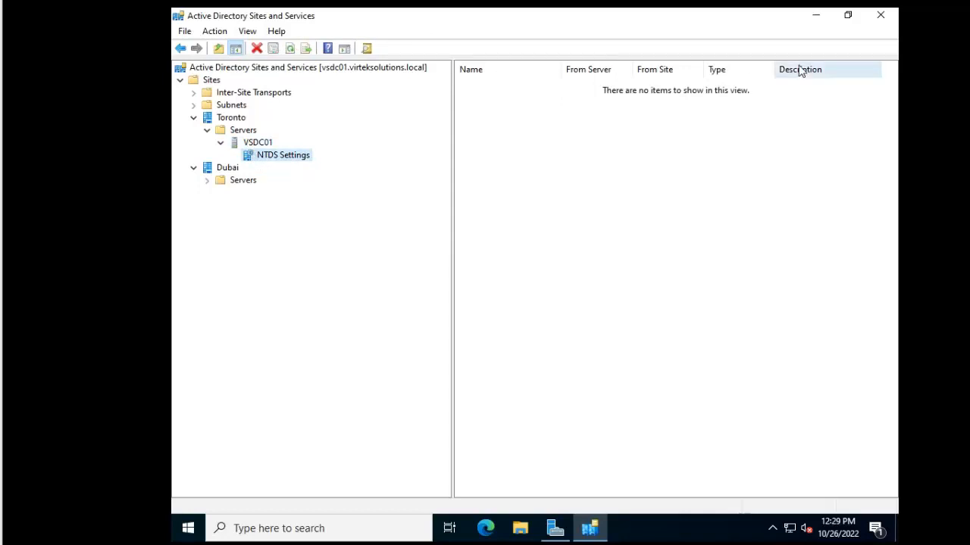
{"action": "left_click", "coordinate": [880, 15]}
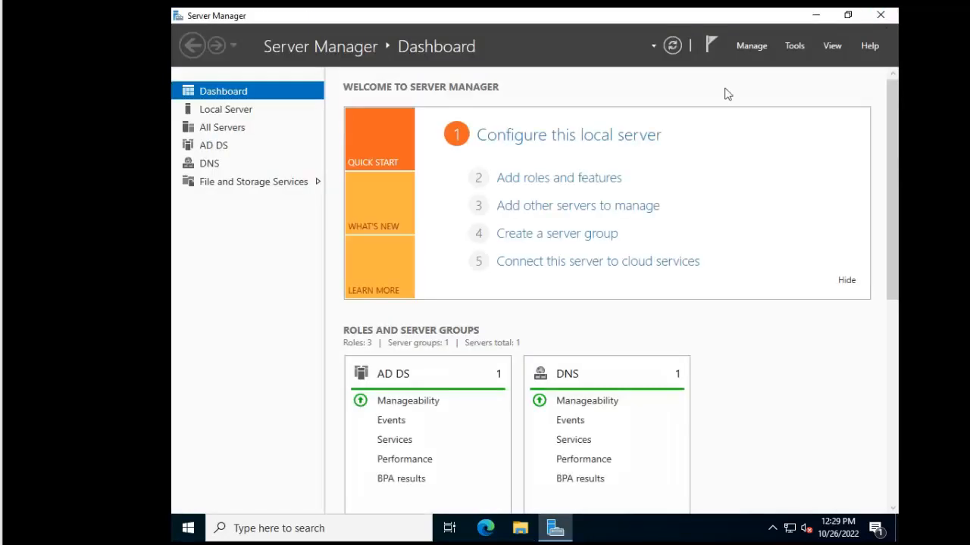
Launch Active Directory Domains and Trusts from Windows Administrative Tools
{"action": "left_click", "coordinate": [188, 528]}
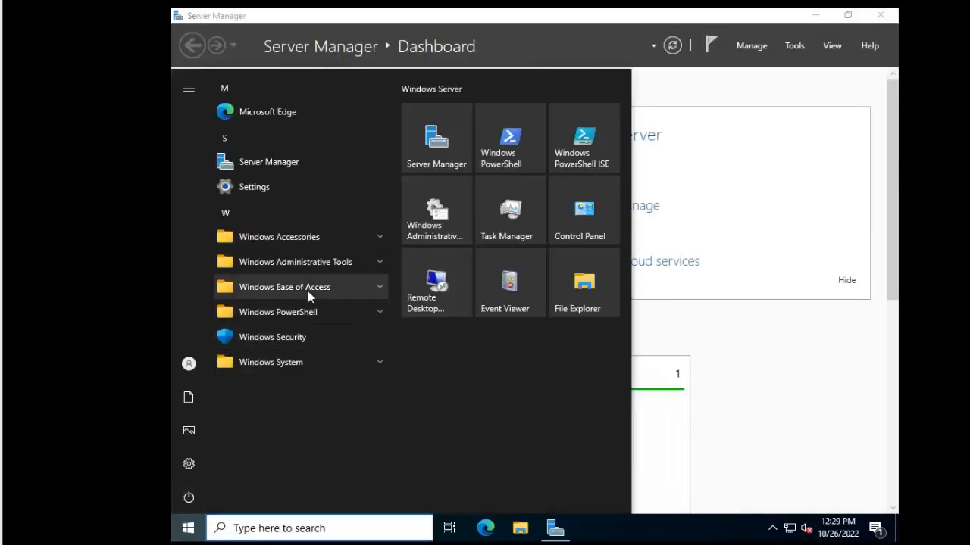
{"action": "left_click", "coordinate": [331, 262]}
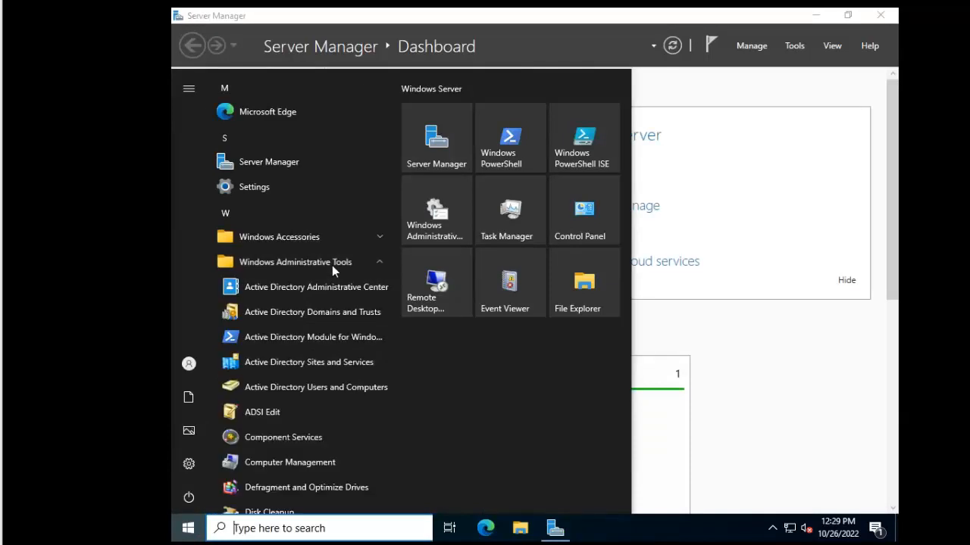
{"action": "left_click", "coordinate": [332, 313]}
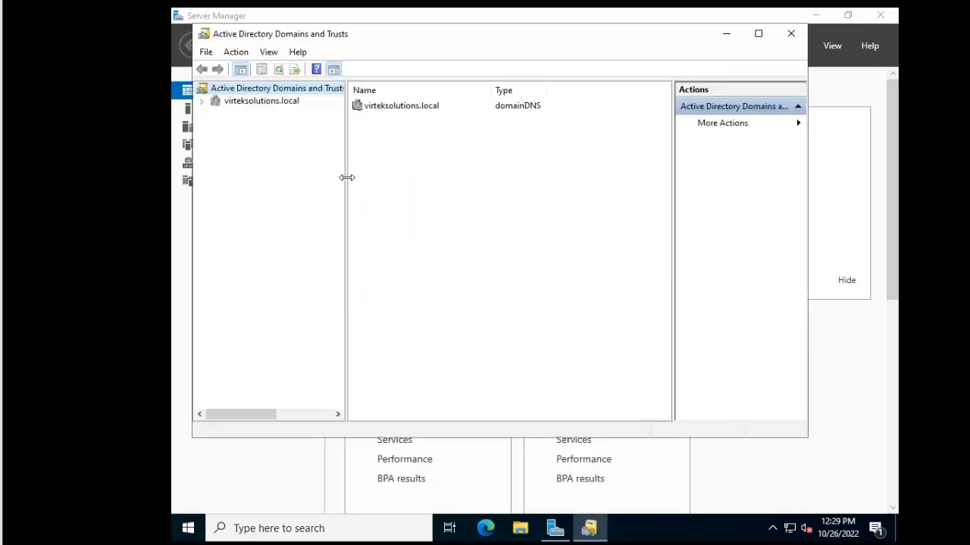
Select virteksolutions.local, then bring up the forest-level actions on the Domains and Trusts root
{"action": "left_click_drag", "start_coordinate": [346, 178], "coordinate": [392, 178]}
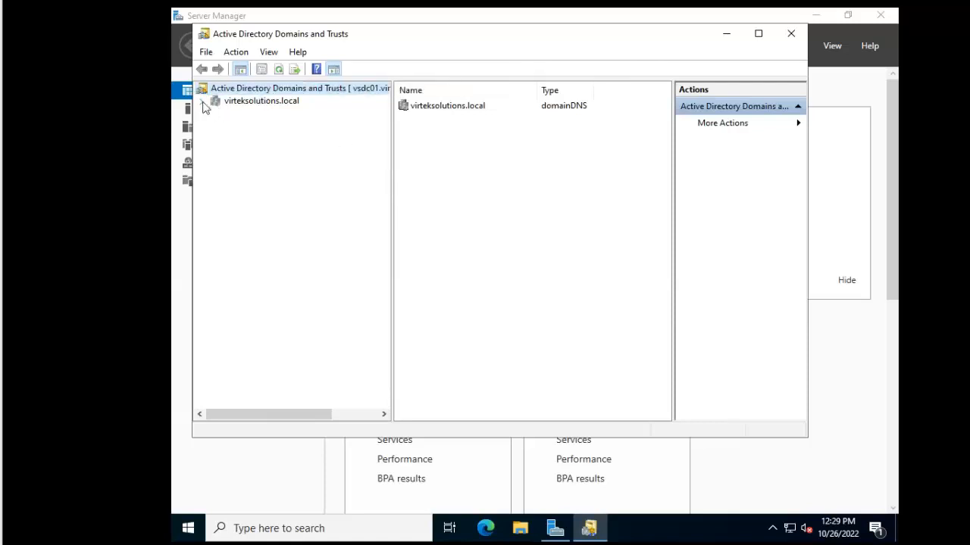
{"action": "left_click", "coordinate": [265, 103]}
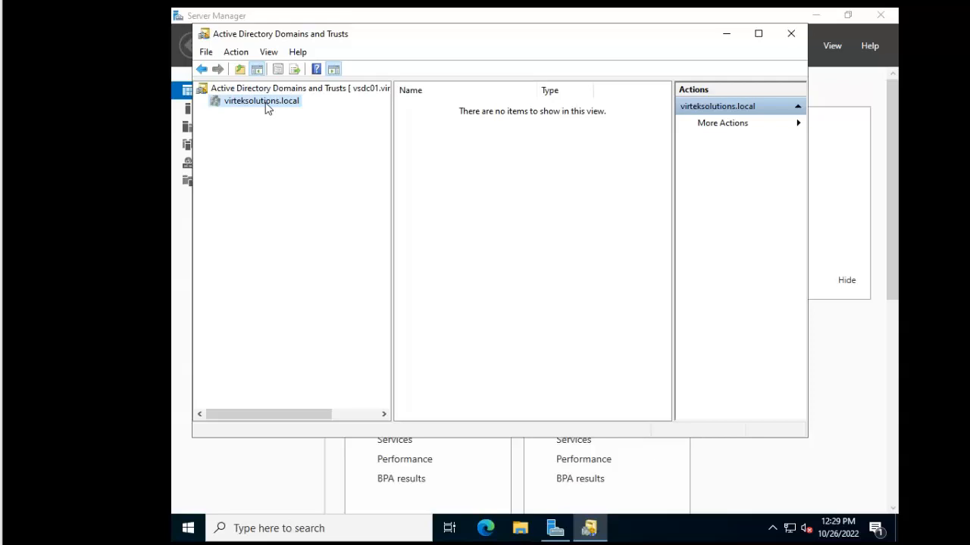
{"action": "left_click", "coordinate": [316, 91]}
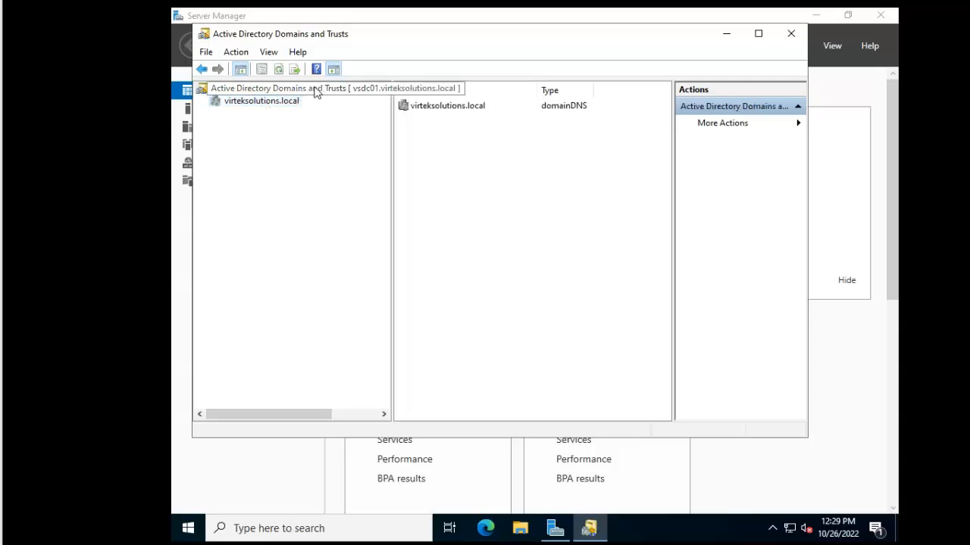
{"action": "right_click", "coordinate": [316, 91]}
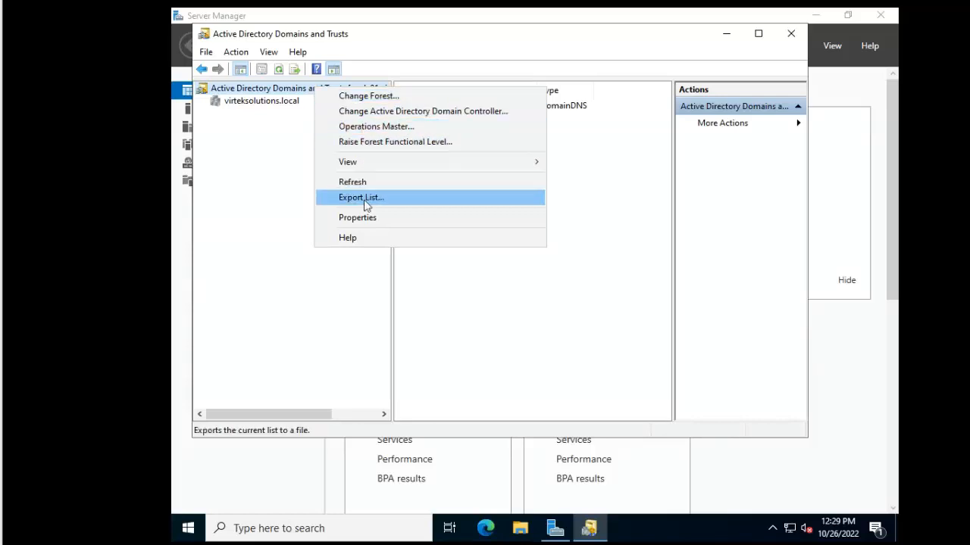
{"action": "left_click", "coordinate": [271, 104]}
{"action": "right_click", "coordinate": [270, 105]}
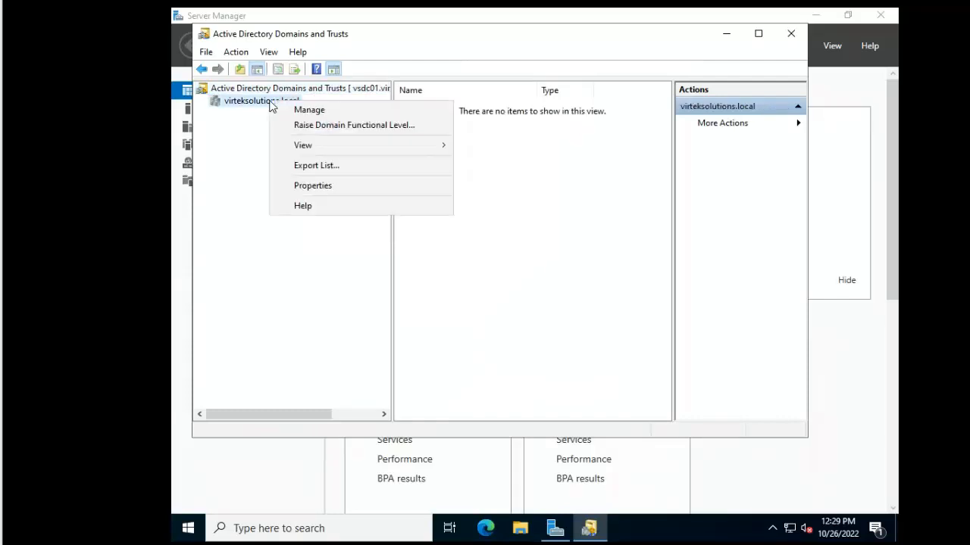
{"action": "left_click", "coordinate": [309, 127]}
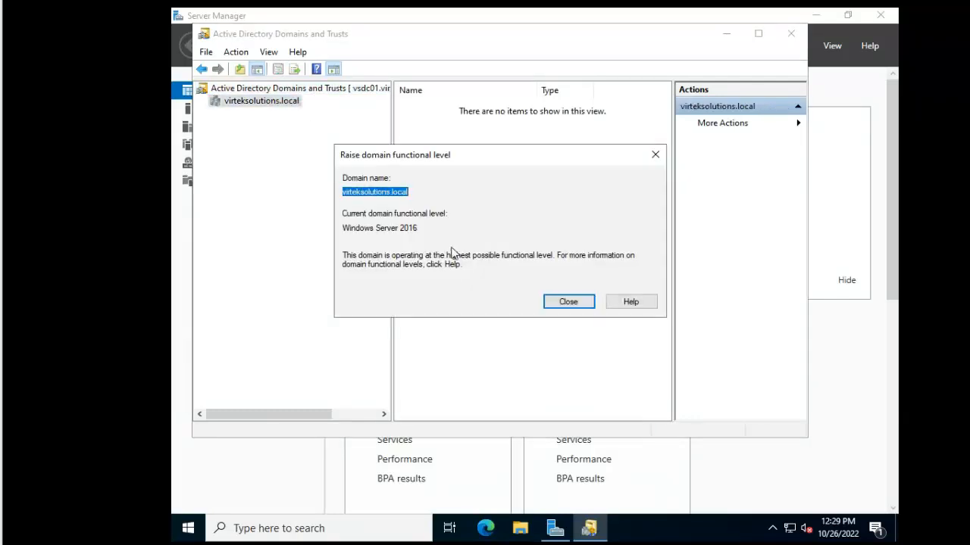
{"action": "left_click", "coordinate": [565, 301]}
{"action": "left_click", "coordinate": [254, 89]}
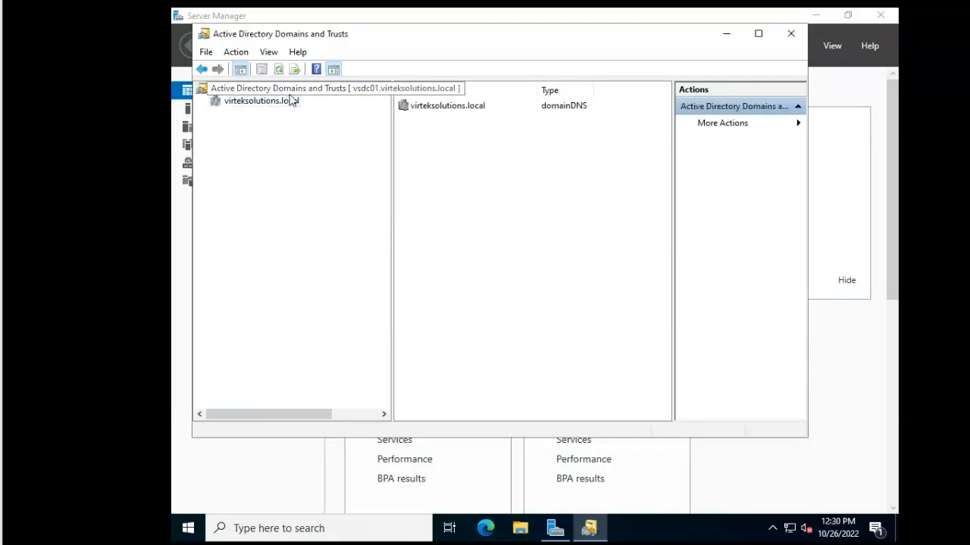
{"action": "right_click", "coordinate": [289, 94]}
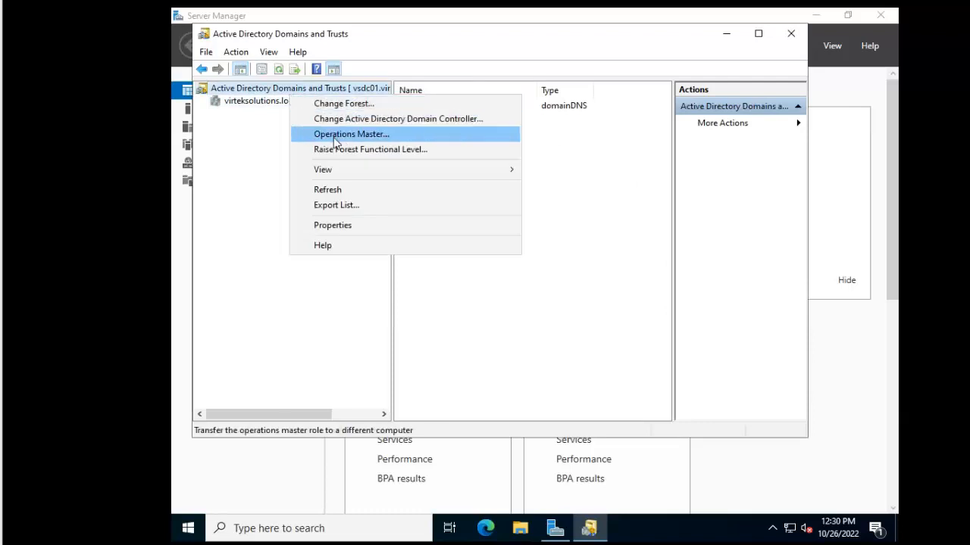
{"action": "left_click", "coordinate": [348, 226]}
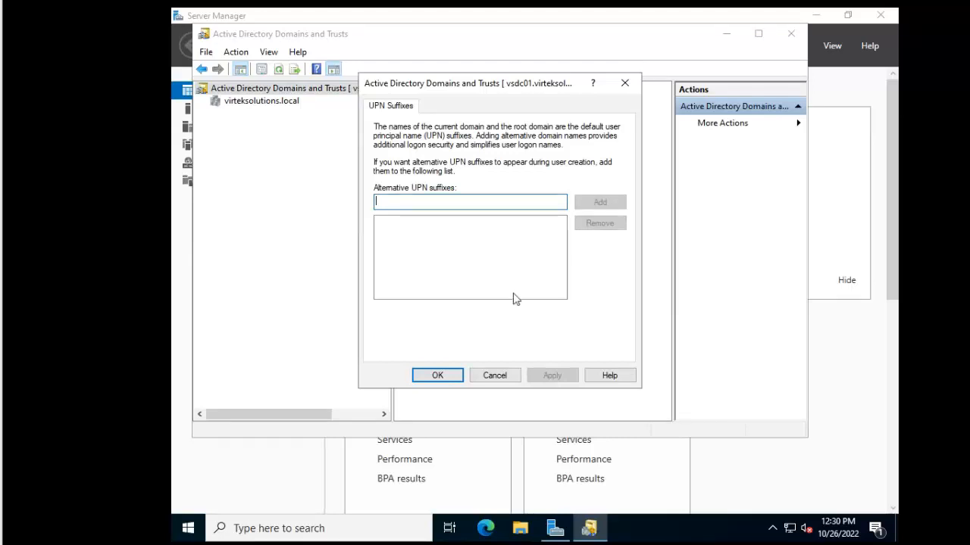
{"action": "left_click", "coordinate": [504, 377]}
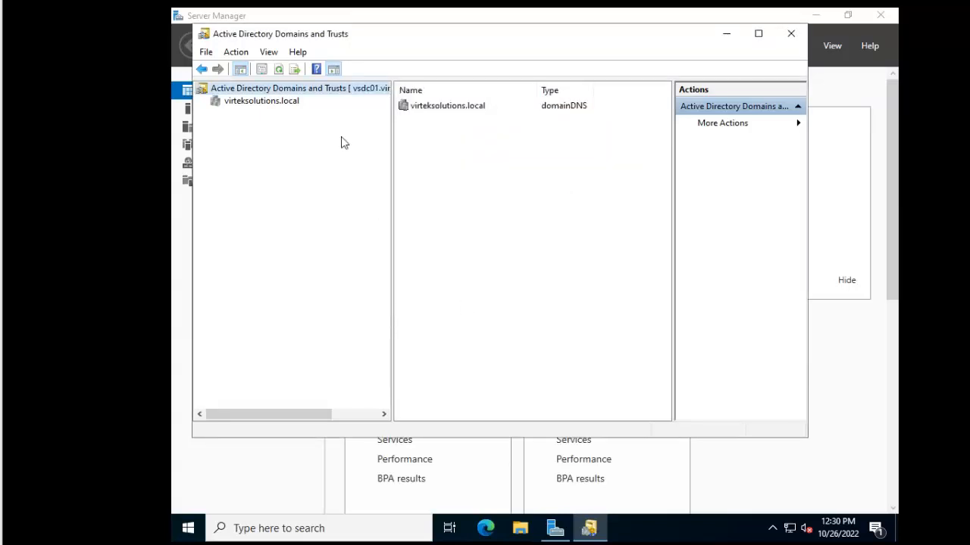
{"action": "left_click", "coordinate": [286, 106]}
{"action": "right_click", "coordinate": [285, 103]}
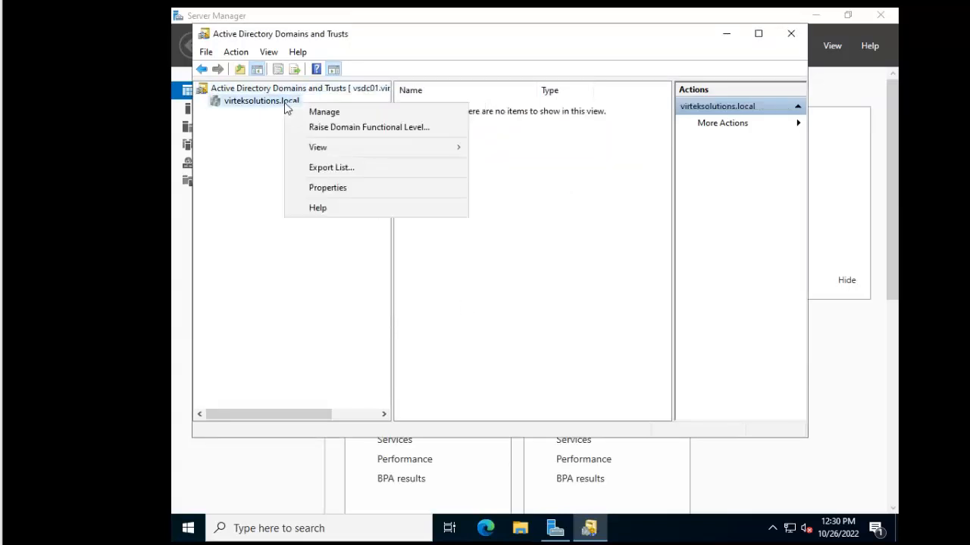
{"action": "left_click", "coordinate": [326, 193]}
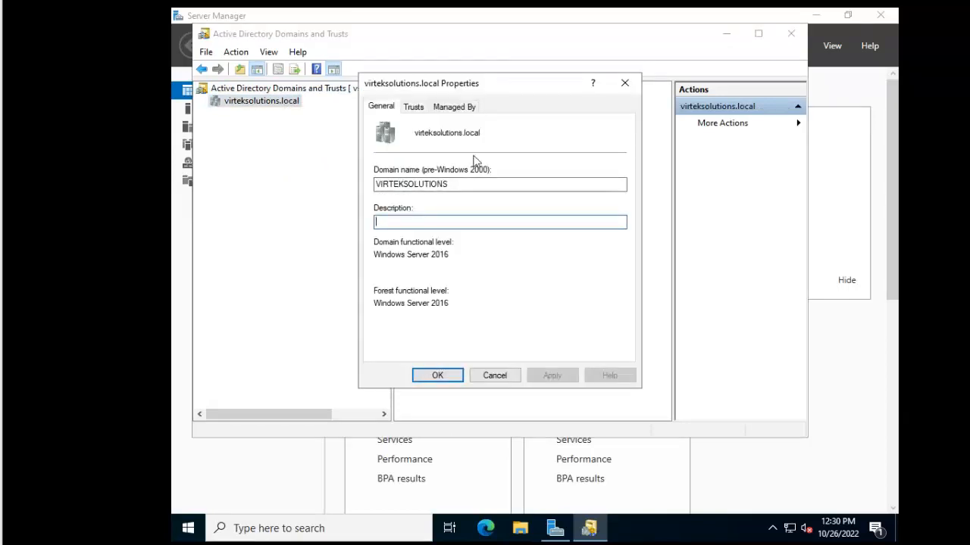
{"action": "left_click", "coordinate": [421, 112]}
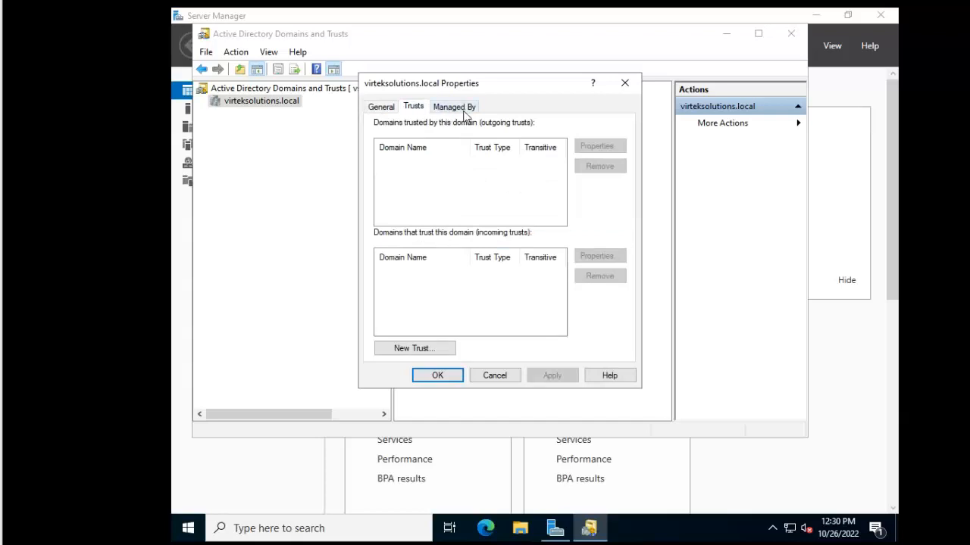
{"action": "left_click", "coordinate": [416, 345]}
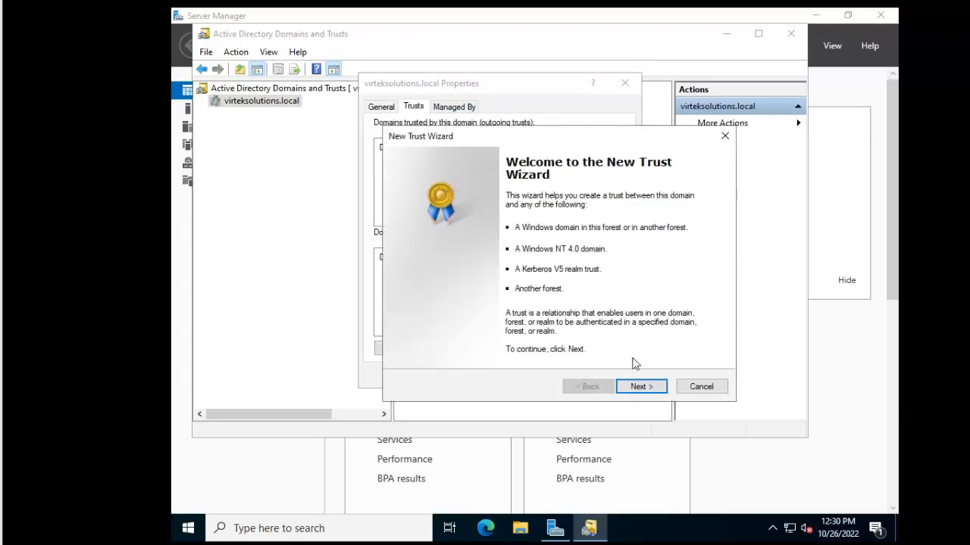
{"action": "left_click", "coordinate": [701, 387]}
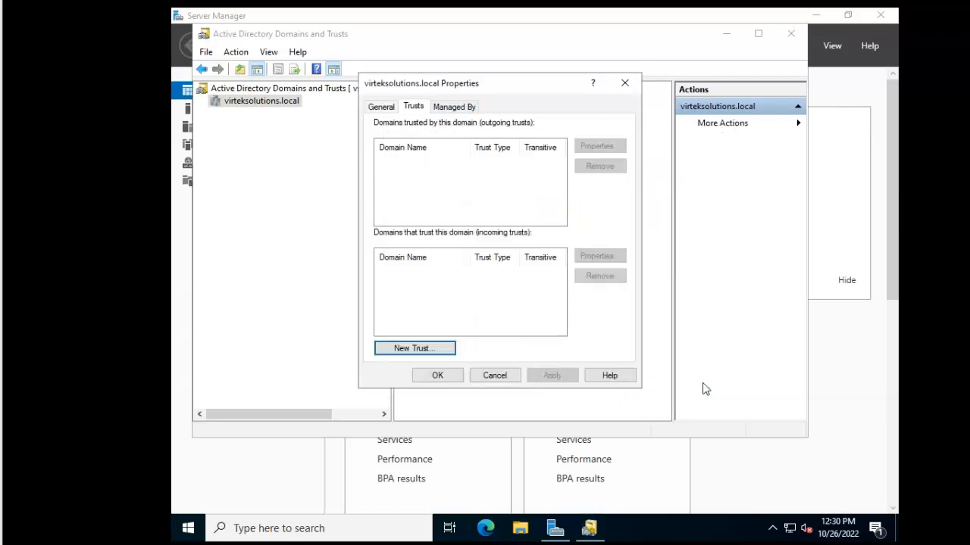
{"action": "left_click", "coordinate": [497, 375]}
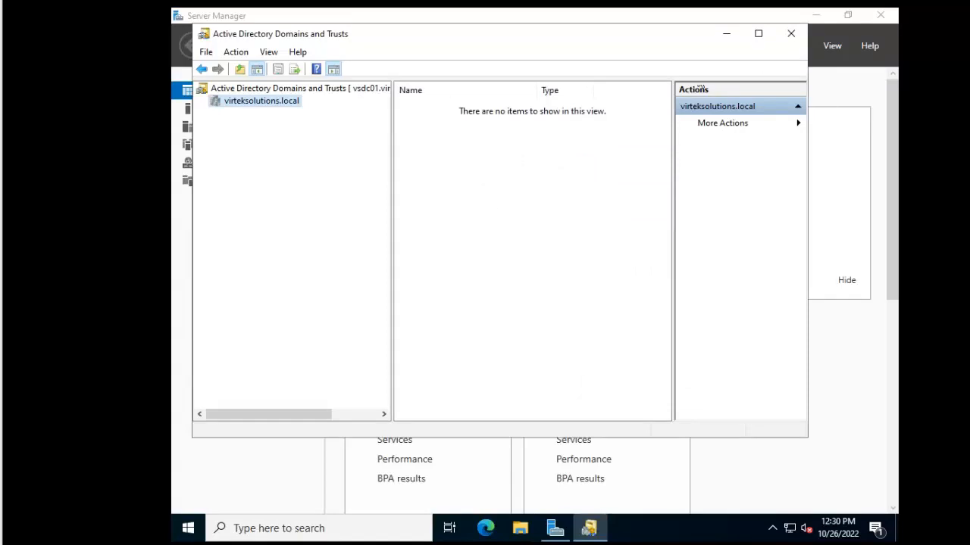
Close Domains and Trusts and open Active Directory Administrative Center maximized on its Overview page
{"action": "left_click", "coordinate": [788, 35]}
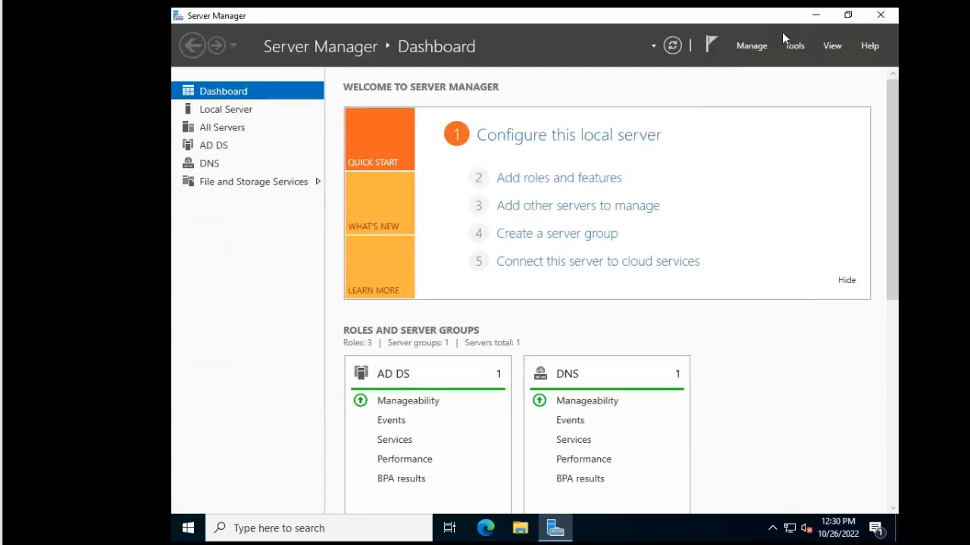
{"action": "left_click", "coordinate": [188, 528]}
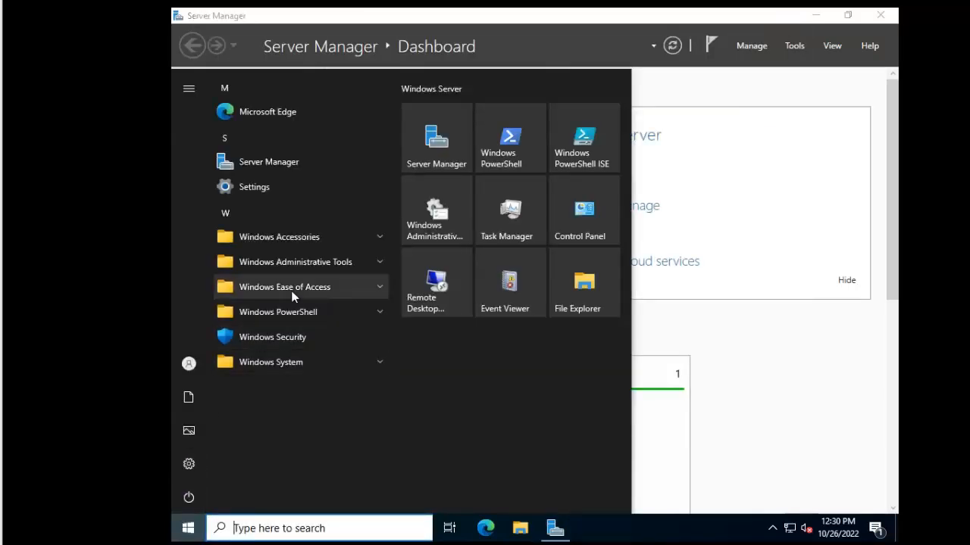
{"action": "left_click", "coordinate": [310, 267]}
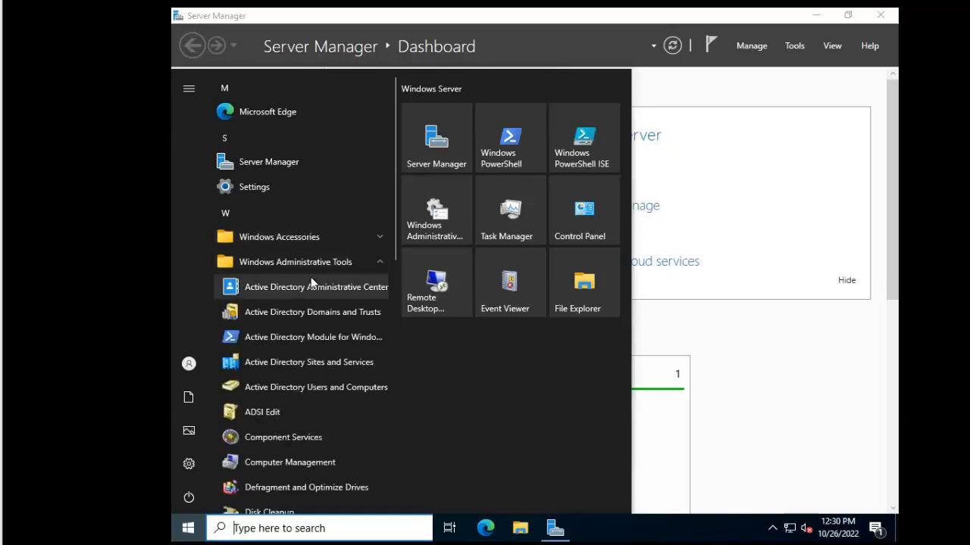
{"action": "left_click", "coordinate": [315, 287]}
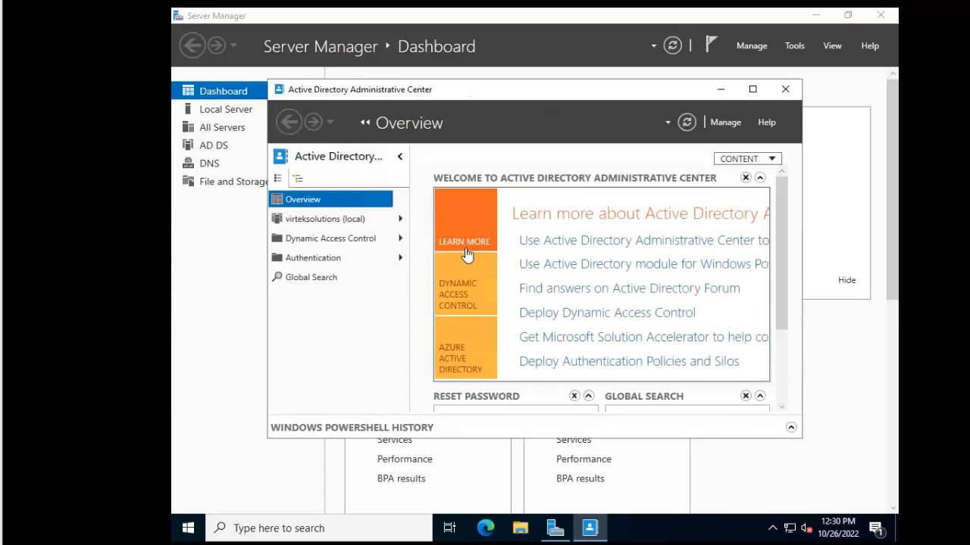
{"action": "left_click", "coordinate": [755, 91]}
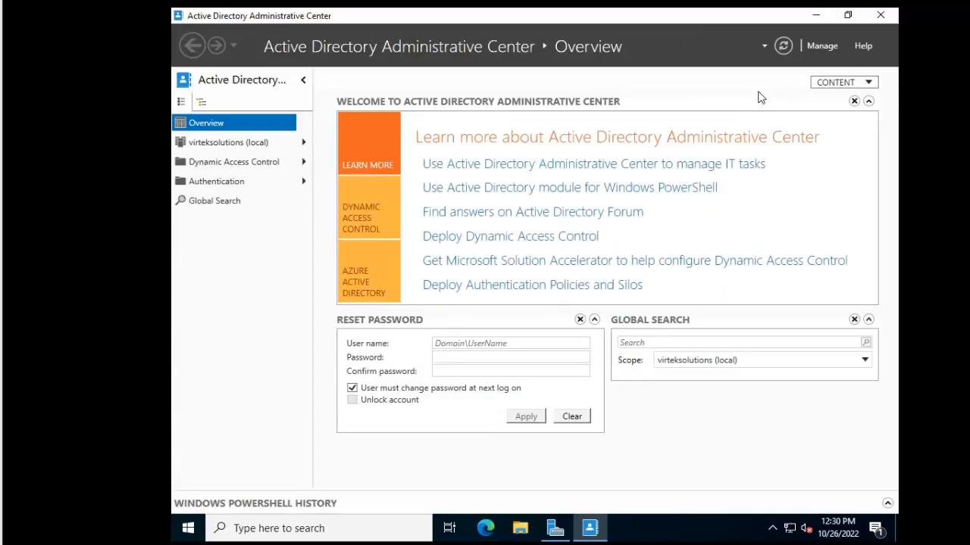
Enable the Recycle Bin on the virteksolutions (local) domain, confirming and acknowledging the refresh notice
{"action": "left_click", "coordinate": [230, 143]}
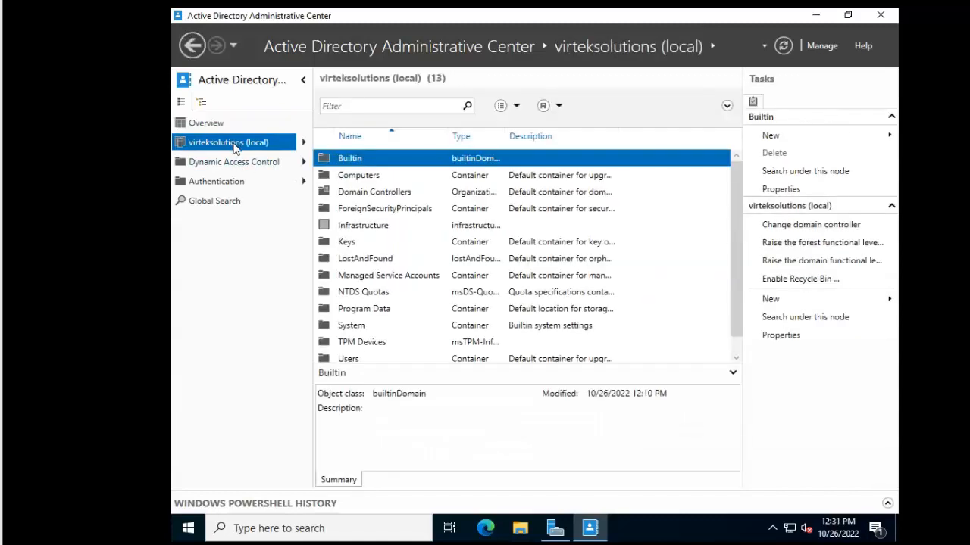
{"action": "left_click", "coordinate": [787, 280]}
{"action": "left_click", "coordinate": [577, 315]}
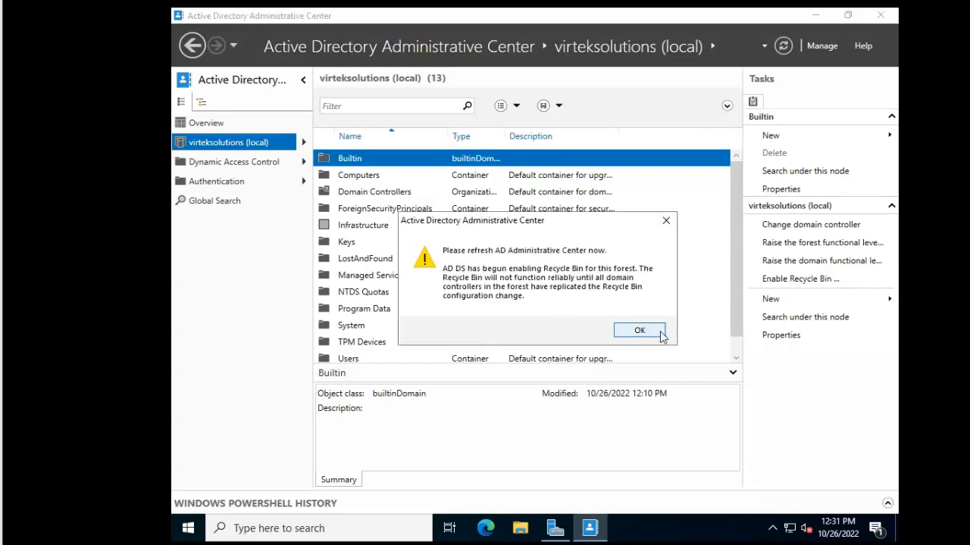
{"action": "left_click", "coordinate": [642, 332]}
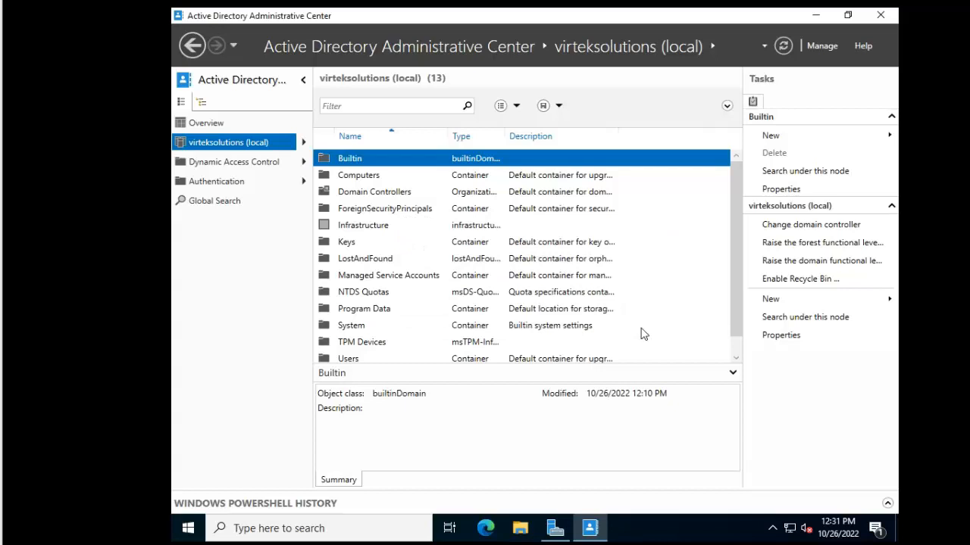
Refresh virteksolutions and check that Deleted Objects now appears among its 14 containers
{"action": "left_click", "coordinate": [783, 46]}
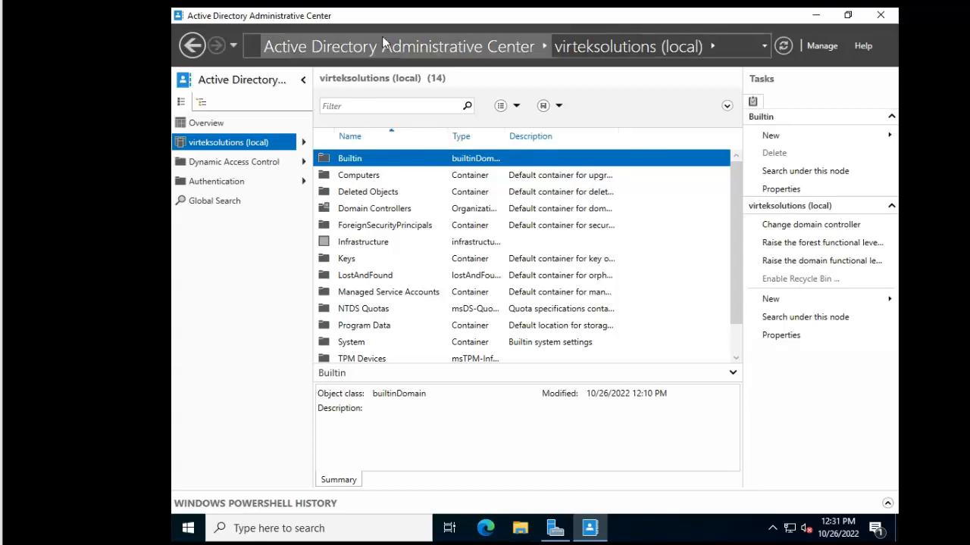
{"action": "left_click", "coordinate": [244, 167]}
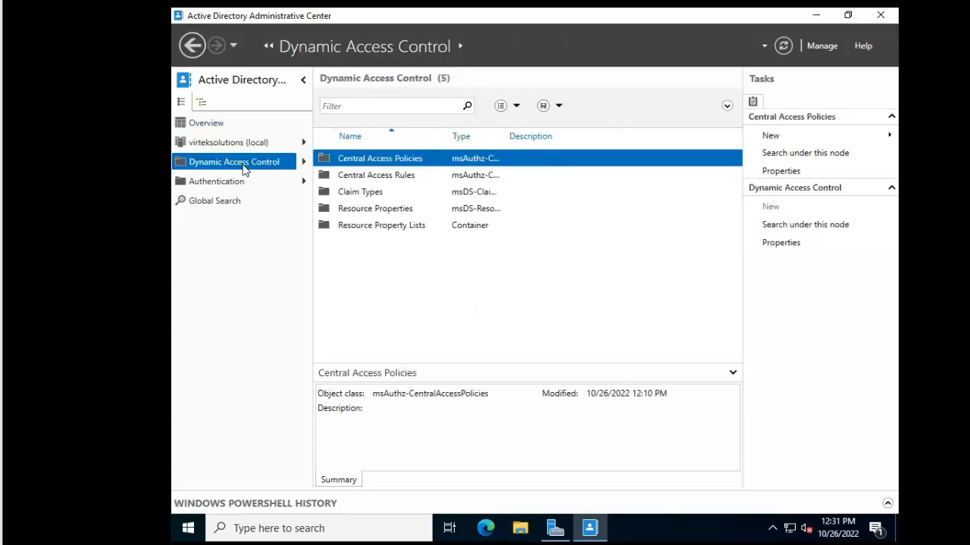
{"action": "left_click", "coordinate": [224, 186]}
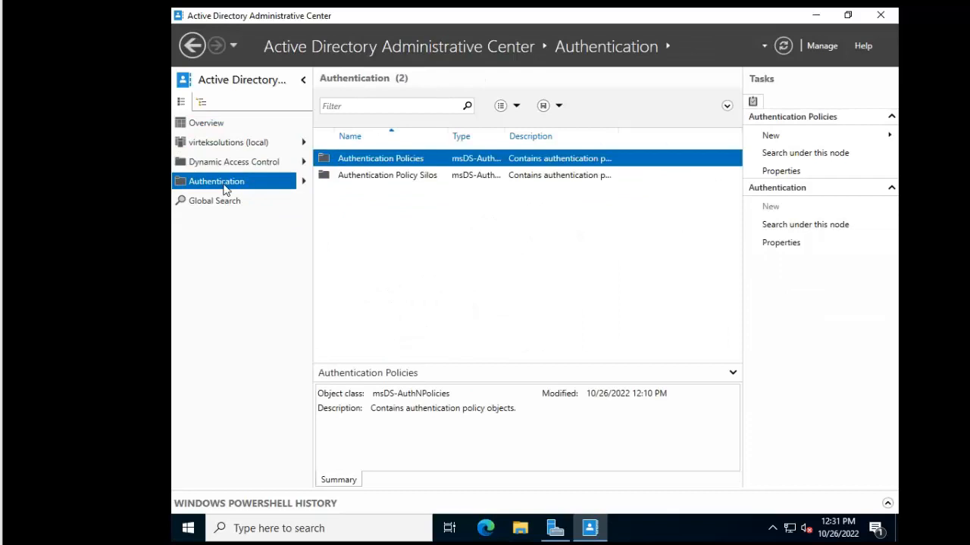
{"action": "left_click", "coordinate": [226, 143]}
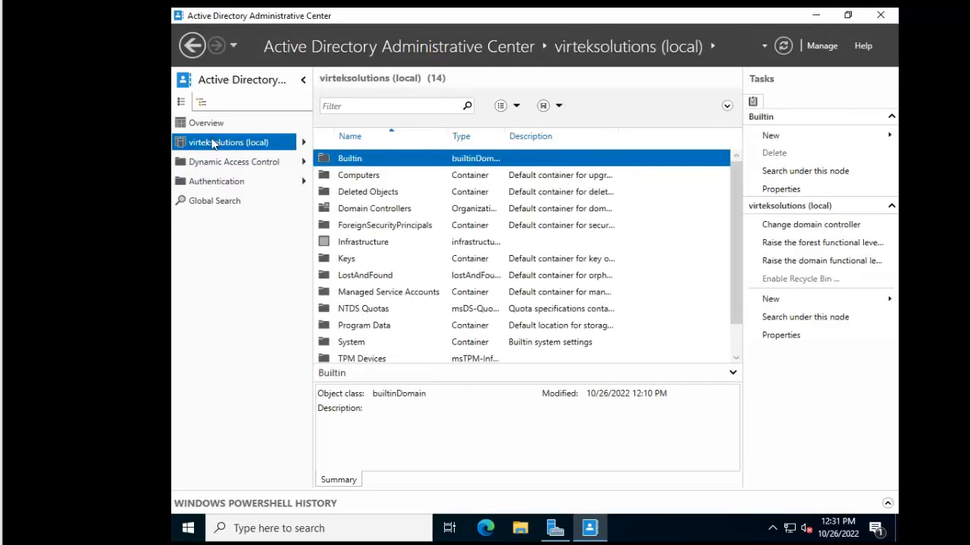
Close Active Directory Administrative Center, leaving the Server Manager Dashboard with AD DS and DNS roles
{"action": "left_click", "coordinate": [881, 16]}
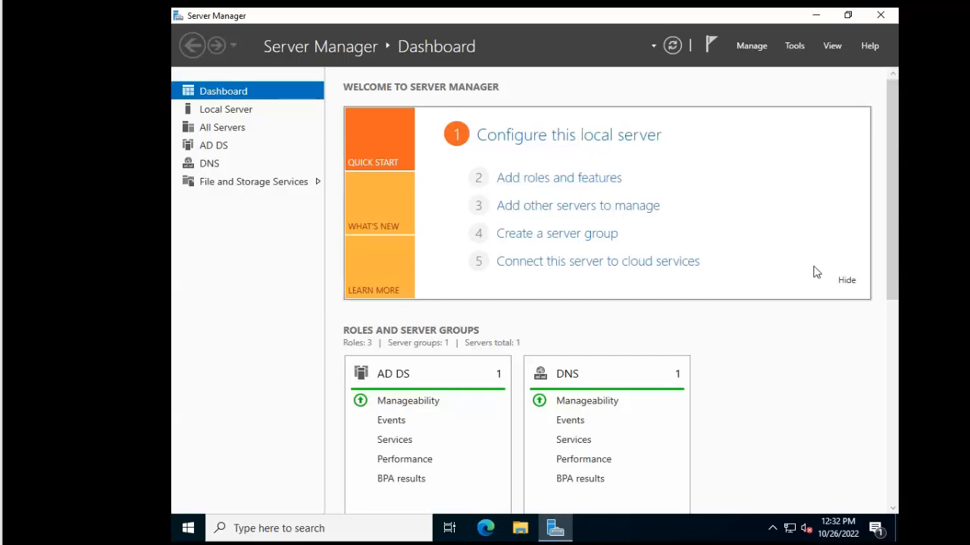
{"action": "mouse_move", "coordinate": [555, 528]}
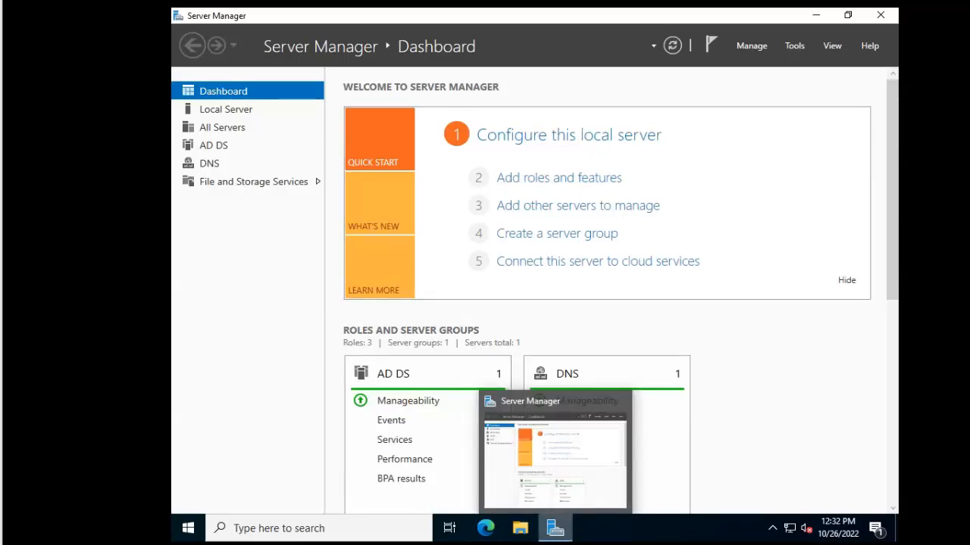